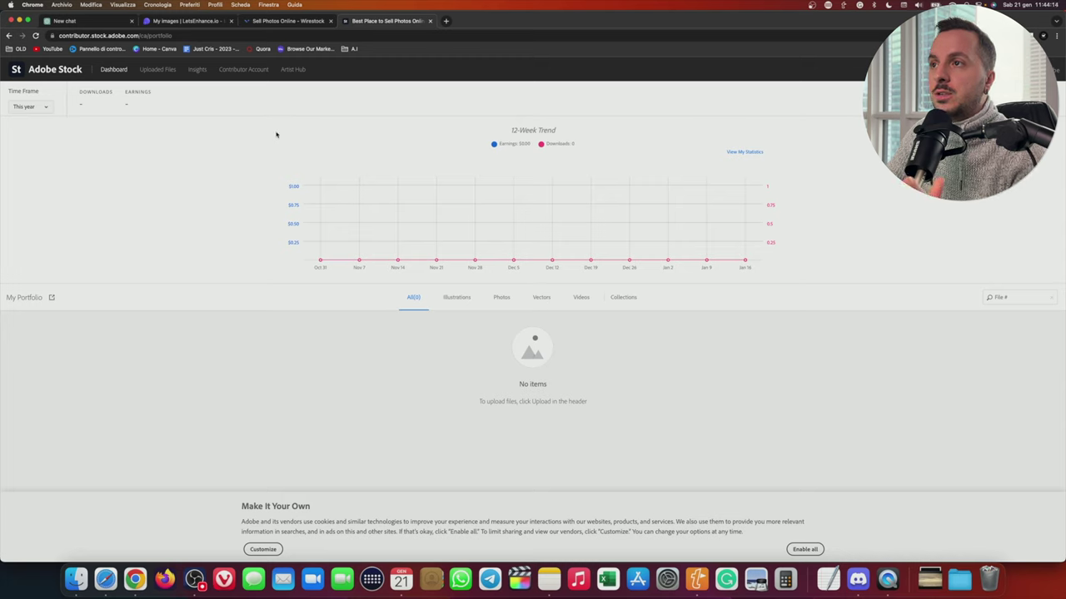
Enable all cookies and look through the recent top sellers for photos in the Insights section.
{"action": "left_click", "coordinate": [804, 549]}
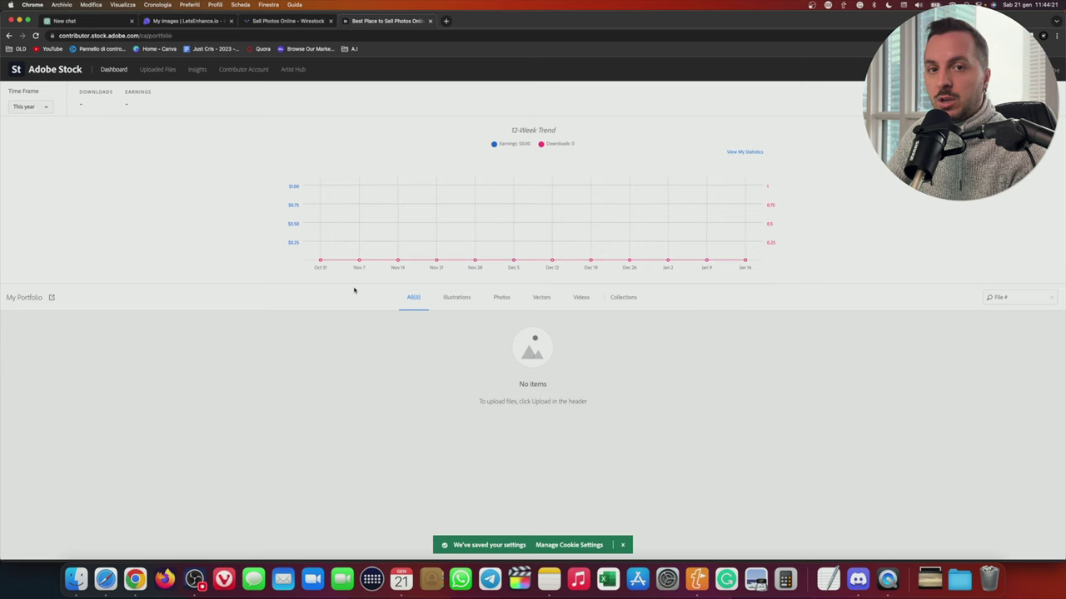
{"action": "left_click", "coordinate": [197, 69]}
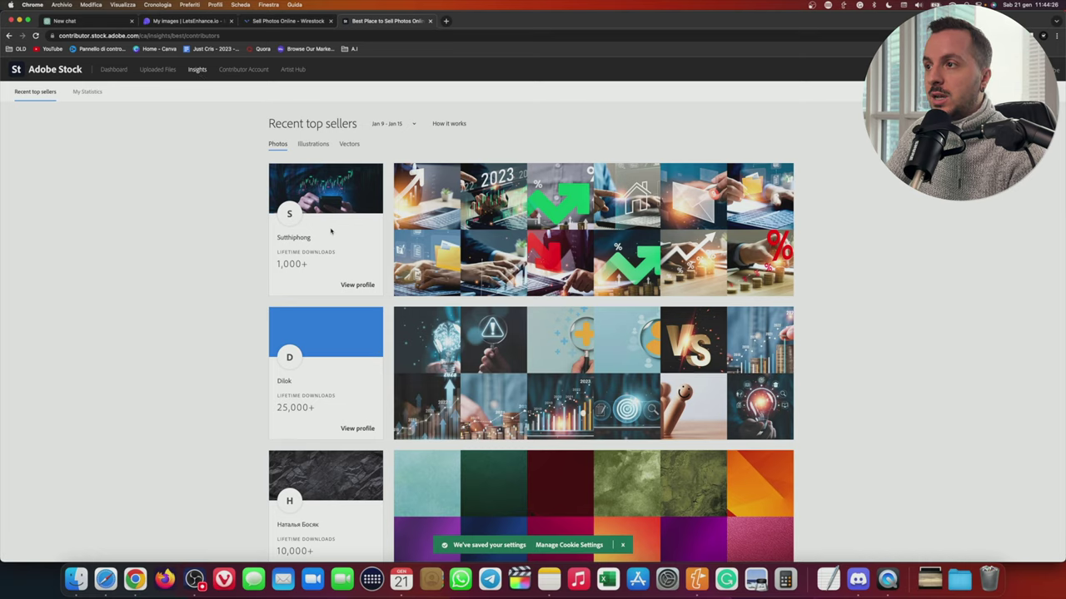
{"action": "scroll", "coordinate": [330, 232], "scroll_direction": "down", "scroll_amount": 10}
{"action": "scroll", "coordinate": [395, 285], "scroll_direction": "up", "scroll_amount": 10}
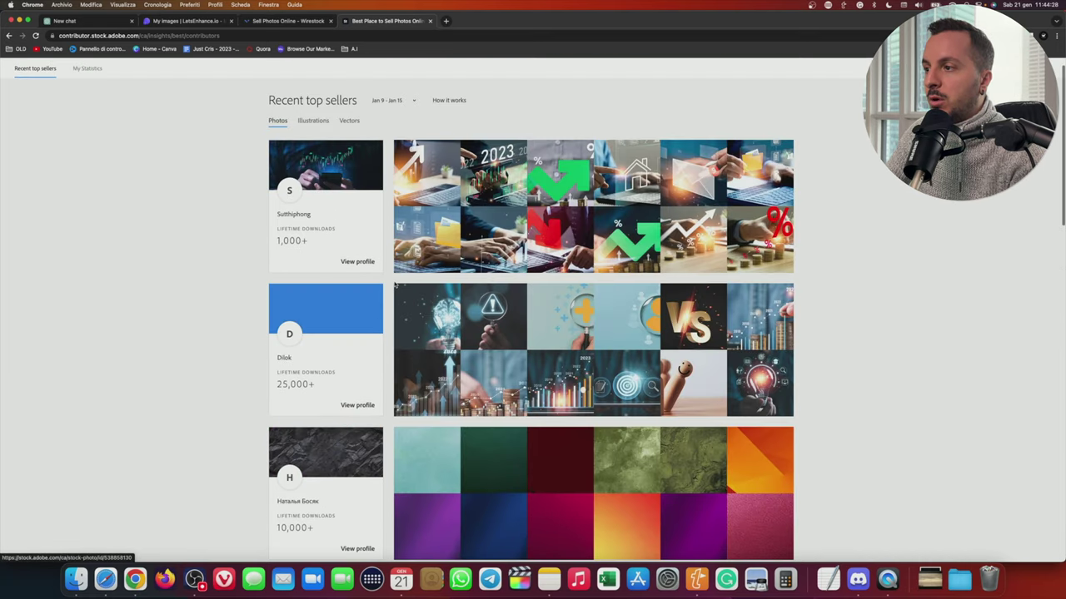
{"action": "scroll", "coordinate": [395, 285], "scroll_direction": "up", "scroll_amount": 1}
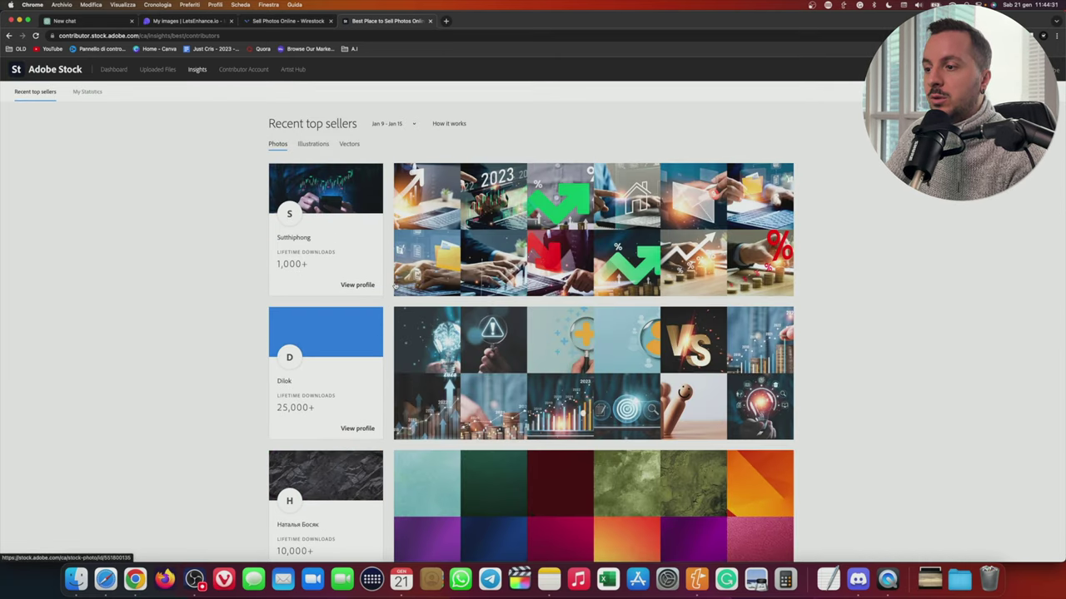
{"action": "scroll", "coordinate": [386, 249], "scroll_direction": "down", "scroll_amount": 5}
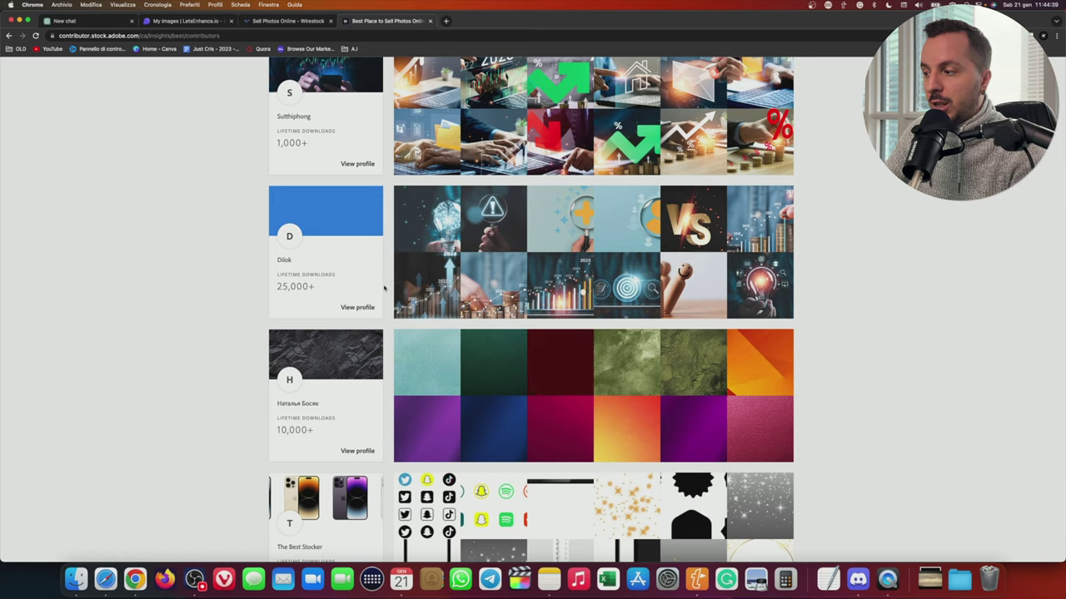
{"action": "scroll", "coordinate": [384, 288], "scroll_direction": "down", "scroll_amount": 5}
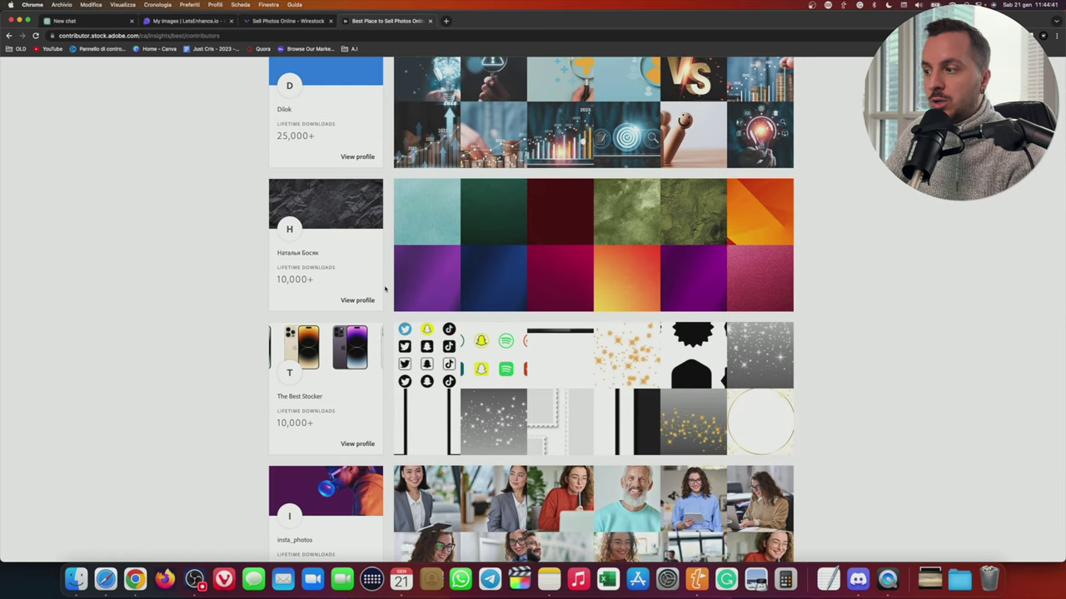
{"action": "scroll", "coordinate": [385, 288], "scroll_direction": "down", "scroll_amount": 3}
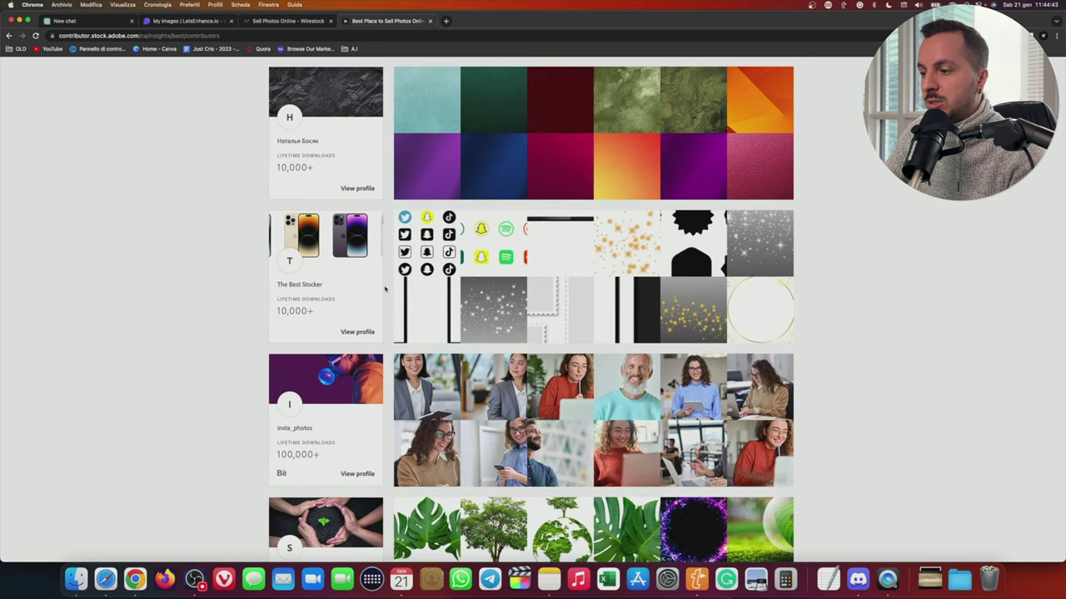
Switch the recent top sellers to illustrations and look through the listed contributors' images.
{"action": "scroll", "coordinate": [385, 288], "scroll_direction": "up", "scroll_amount": 15}
{"action": "left_click", "coordinate": [313, 145]}
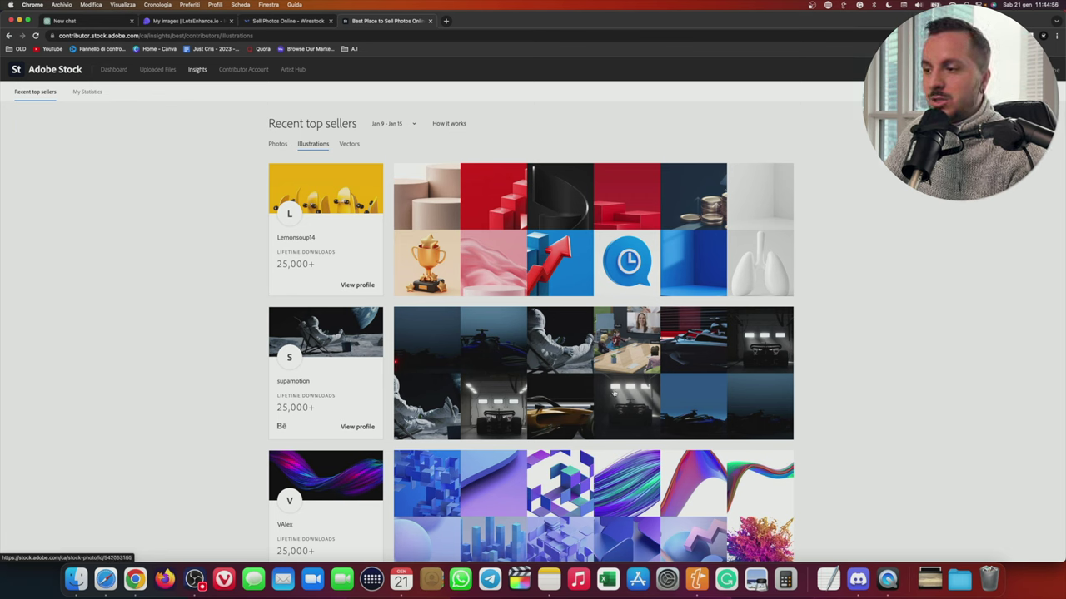
{"action": "scroll", "coordinate": [616, 397], "scroll_direction": "down", "scroll_amount": 5}
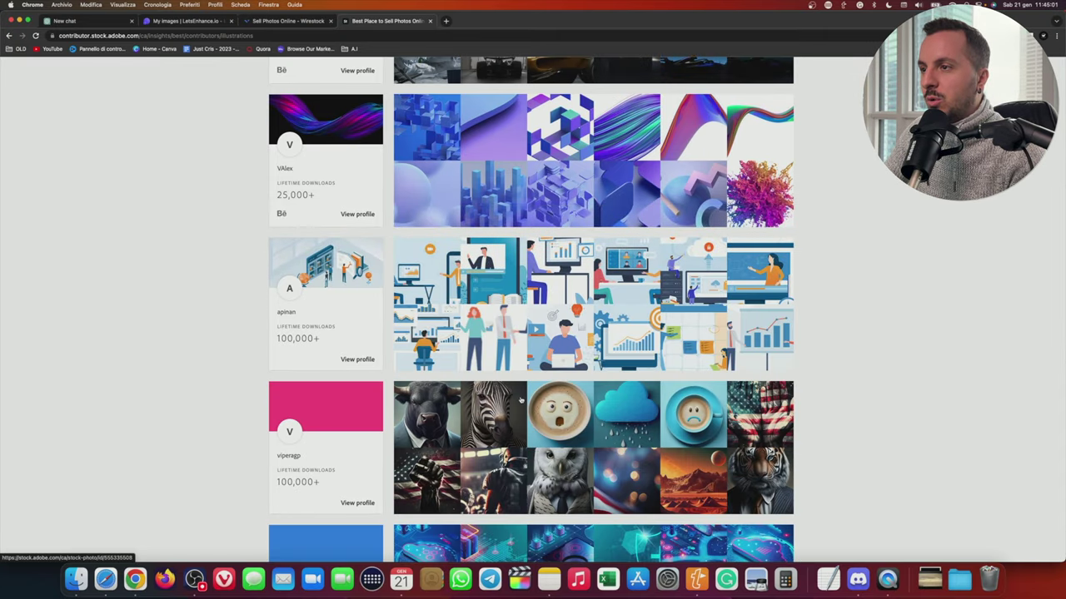
{"action": "scroll", "coordinate": [616, 400], "scroll_direction": "down", "scroll_amount": 1}
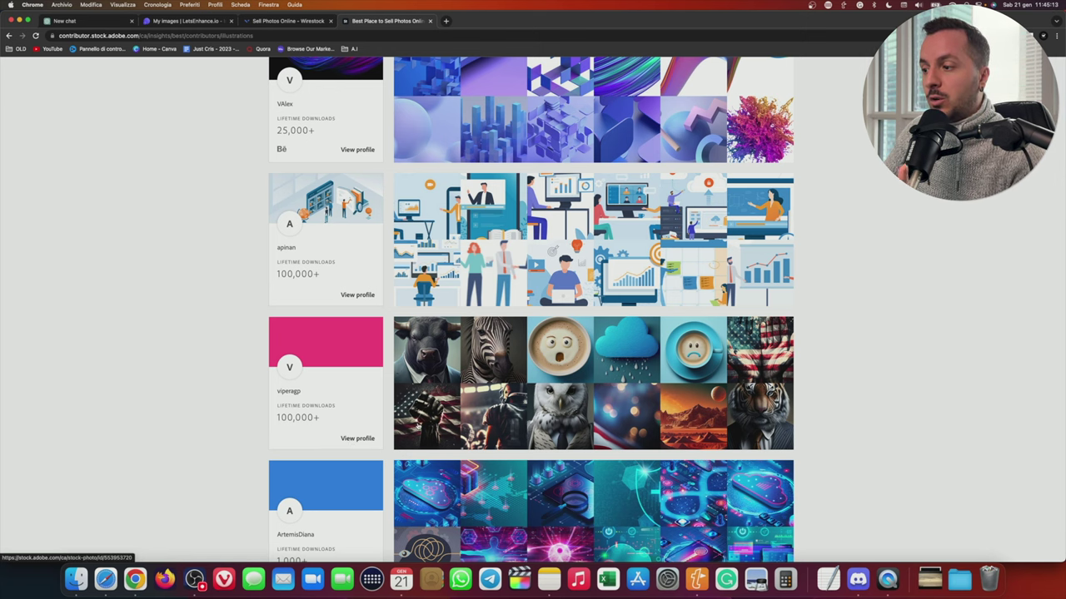
Open the profile of the top illustrations seller with the suited-animal images and examine the portfolio's recurring themes.
{"action": "left_click", "coordinate": [357, 438]}
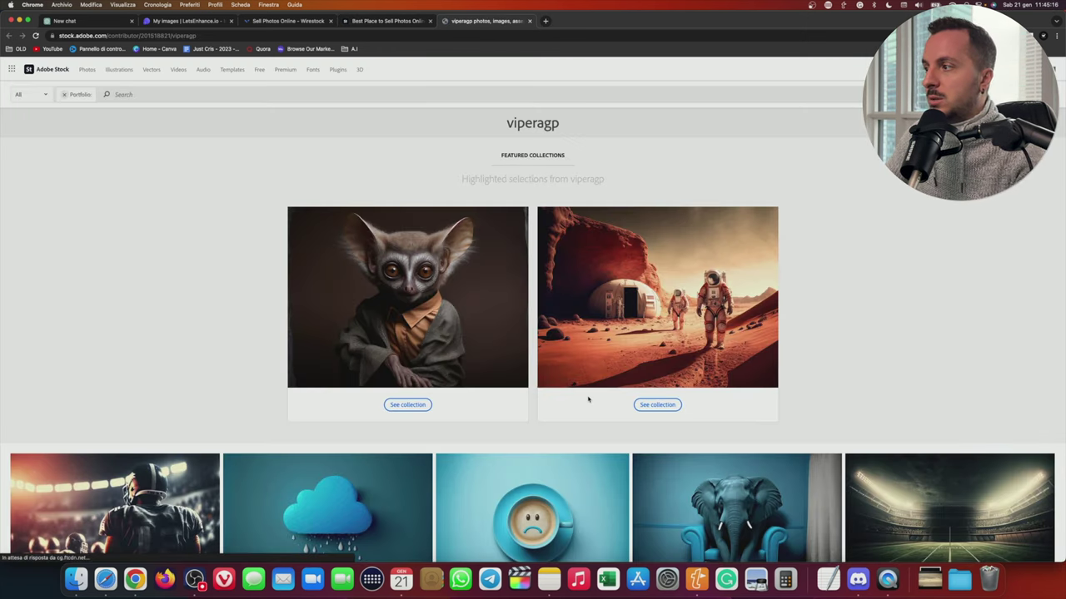
{"action": "scroll", "coordinate": [208, 311], "scroll_direction": "down", "scroll_amount": 2}
{"action": "scroll", "coordinate": [214, 312], "scroll_direction": "down", "scroll_amount": 4}
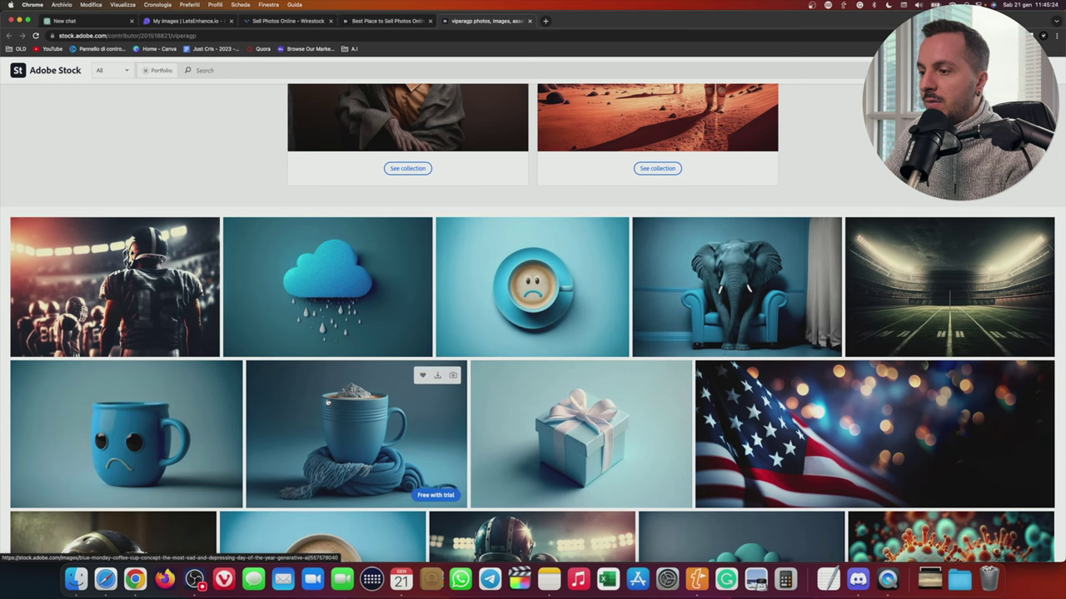
{"action": "scroll", "coordinate": [328, 403], "scroll_direction": "down", "scroll_amount": 2}
{"action": "scroll", "coordinate": [328, 402], "scroll_direction": "down", "scroll_amount": 10}
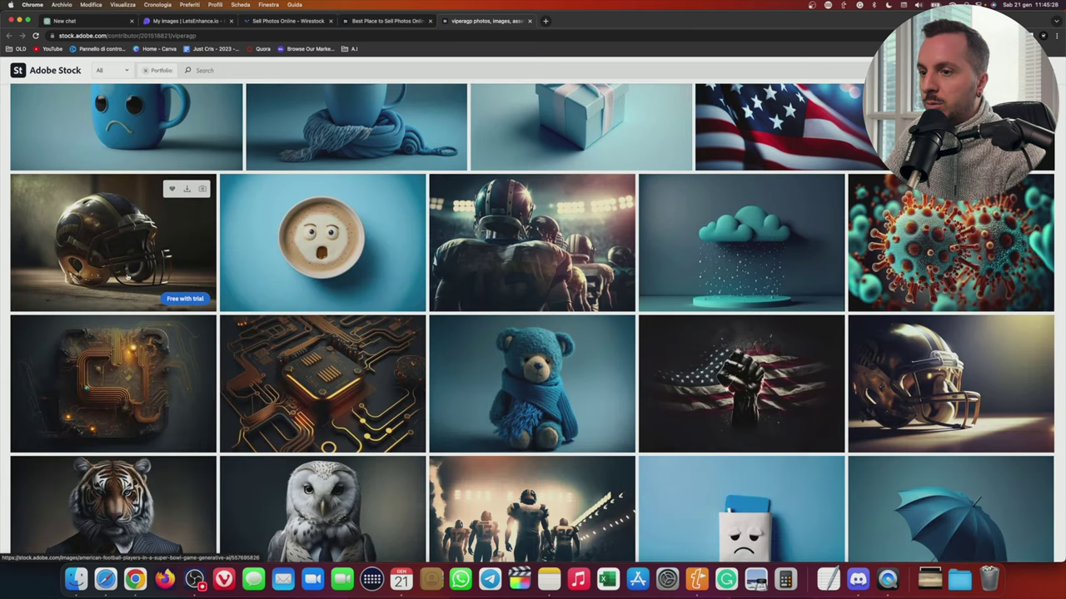
{"action": "scroll", "coordinate": [104, 316], "scroll_direction": "down", "scroll_amount": 2}
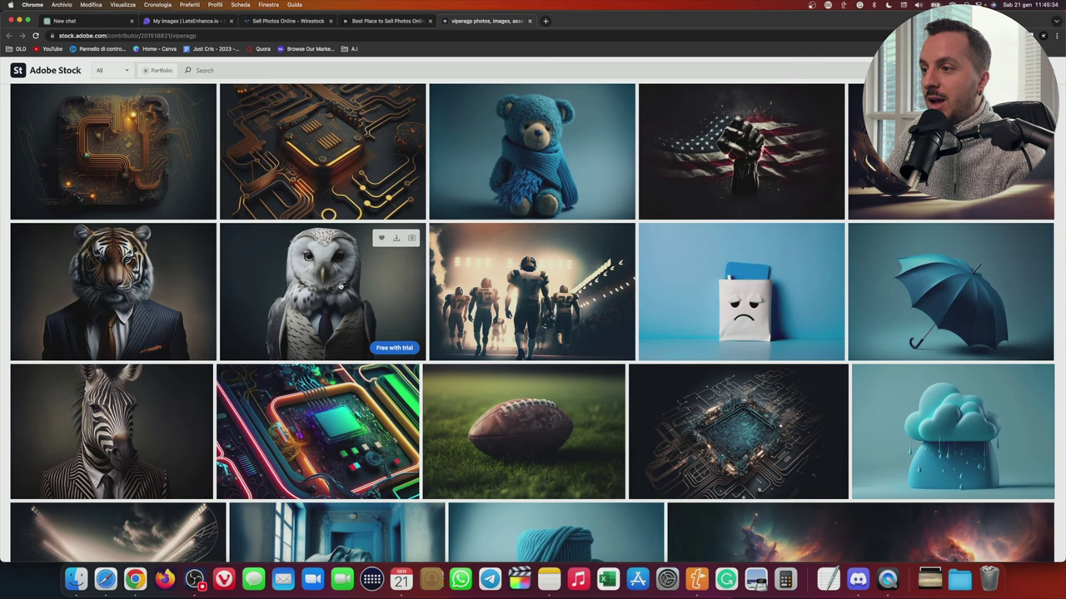
{"action": "scroll", "coordinate": [341, 286], "scroll_direction": "down", "scroll_amount": 6}
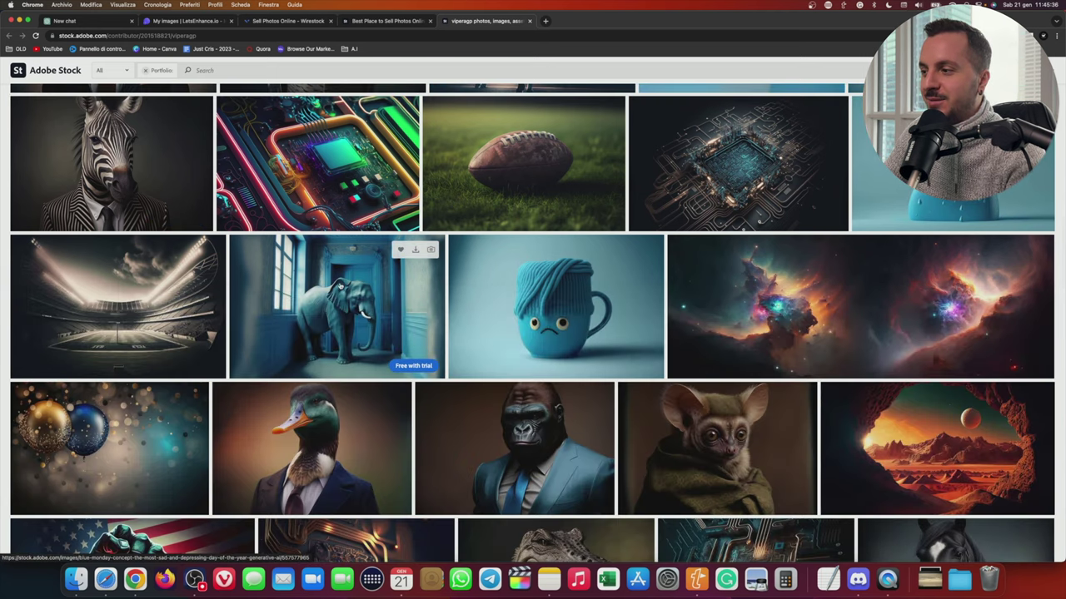
{"action": "scroll", "coordinate": [341, 286], "scroll_direction": "down", "scroll_amount": 2}
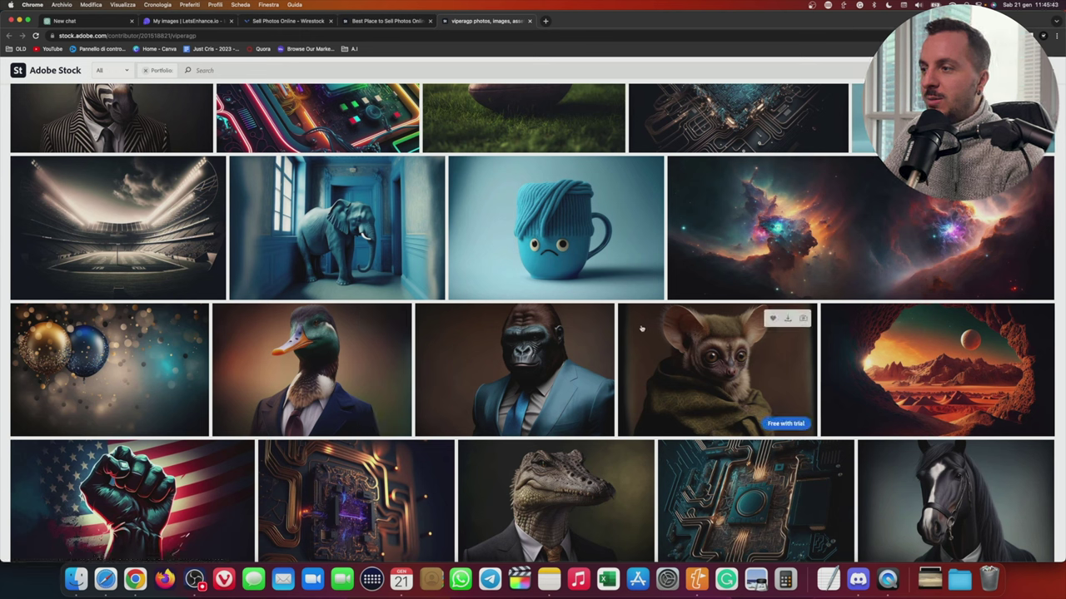
Open the portrait of a duck in a business suit and expand its full list of similar keywords to examine its details.
{"action": "left_click", "coordinate": [370, 358]}
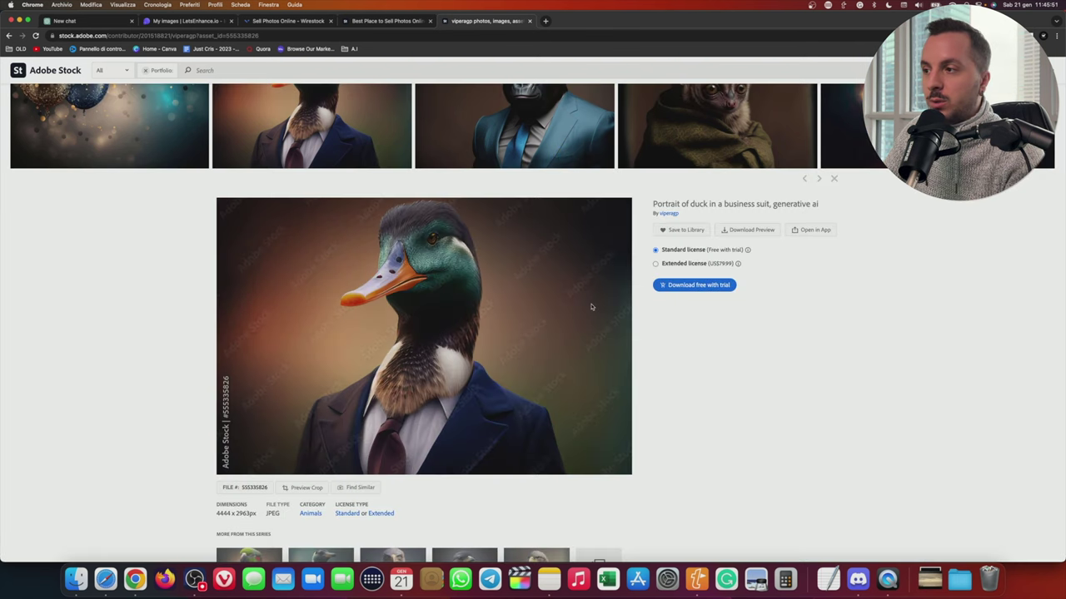
{"action": "scroll", "coordinate": [500, 375], "scroll_direction": "down", "scroll_amount": 1}
{"action": "scroll", "coordinate": [456, 438], "scroll_direction": "down", "scroll_amount": 3}
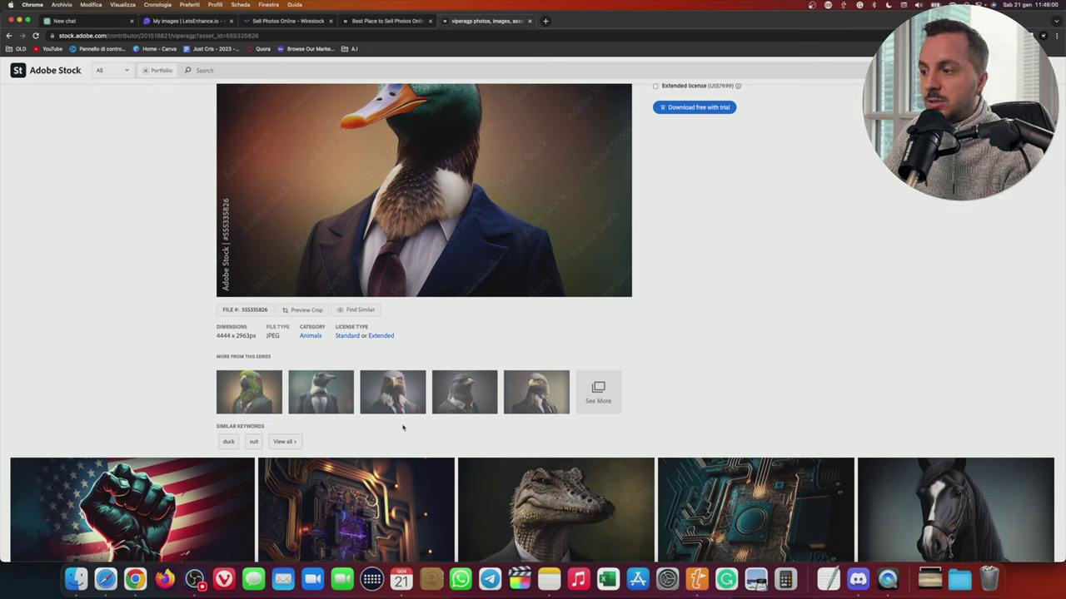
{"action": "left_click", "coordinate": [286, 442]}
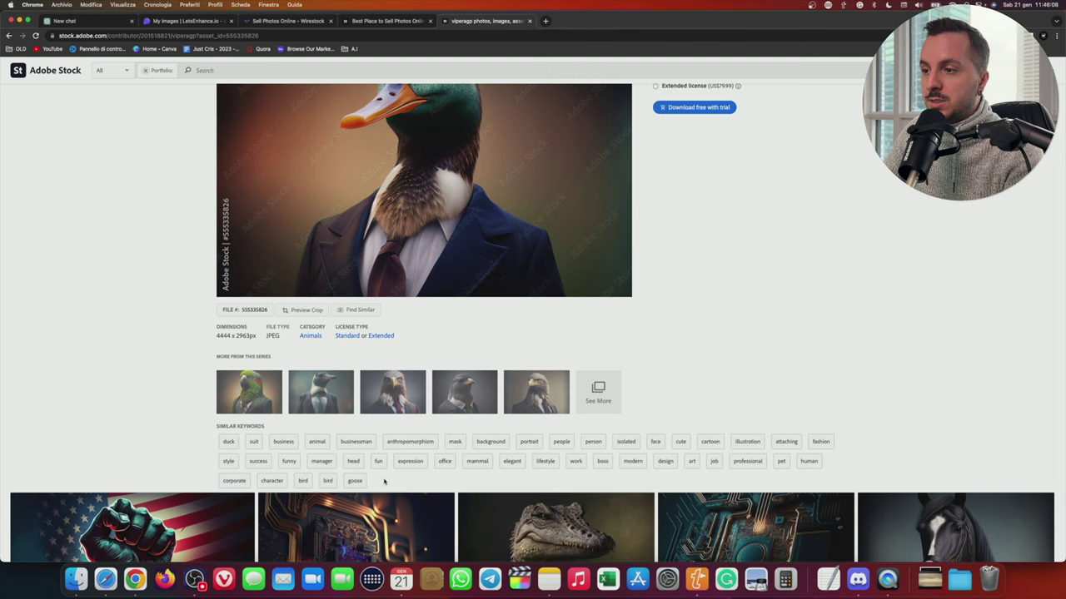
{"action": "scroll", "coordinate": [373, 350], "scroll_direction": "up", "scroll_amount": 2}
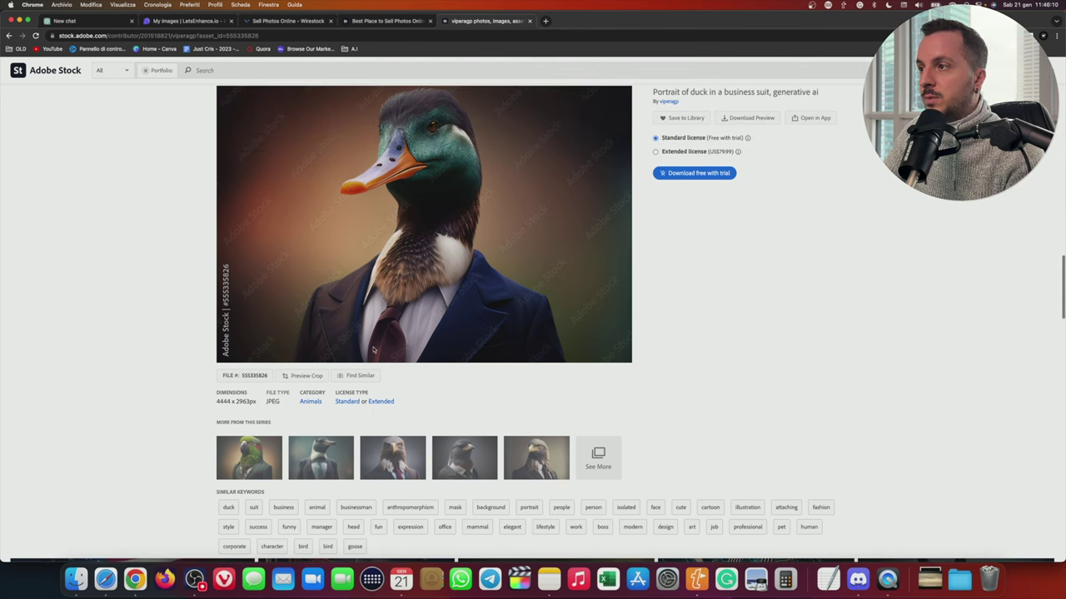
{"action": "scroll", "coordinate": [373, 350], "scroll_direction": "down", "scroll_amount": 2}
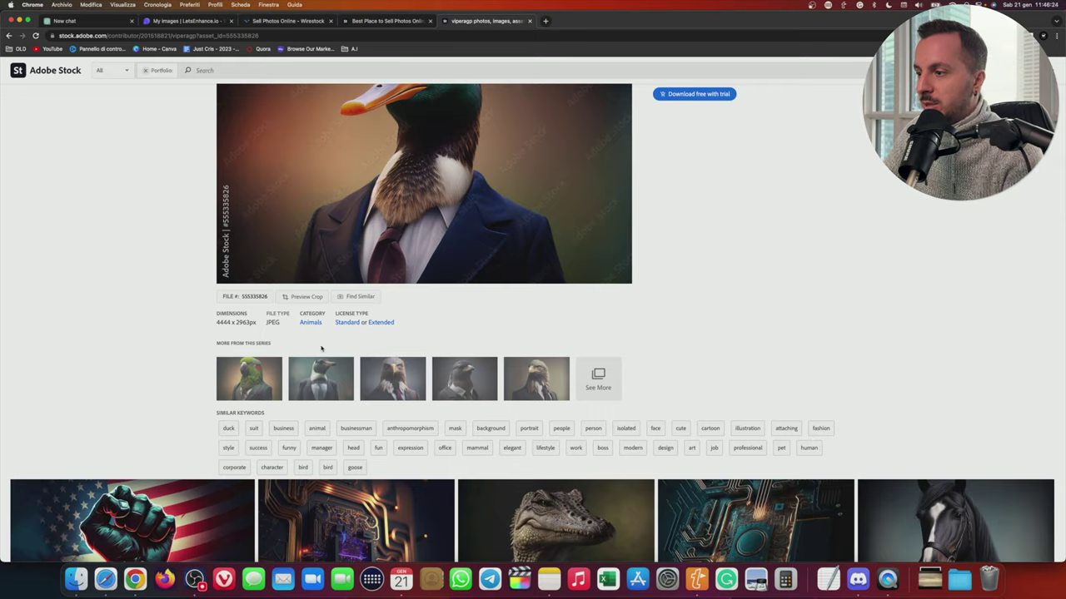
Look through the rest of the contributor's portfolio for more generative AI portraits of animals in business suits.
{"action": "scroll", "coordinate": [322, 348], "scroll_direction": "down", "scroll_amount": 20}
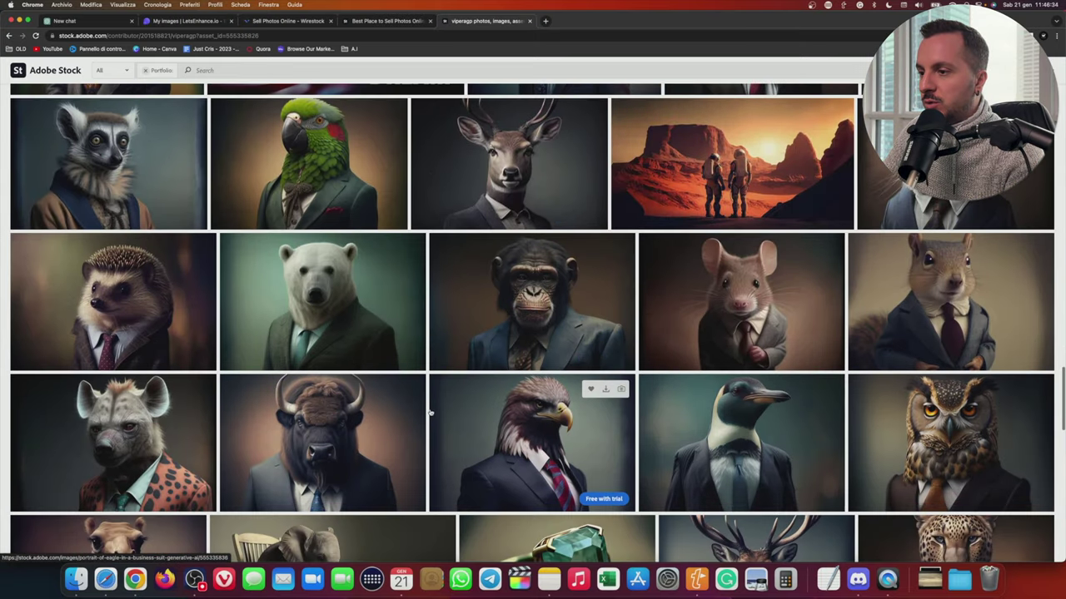
{"action": "scroll", "coordinate": [430, 412], "scroll_direction": "down", "scroll_amount": 5}
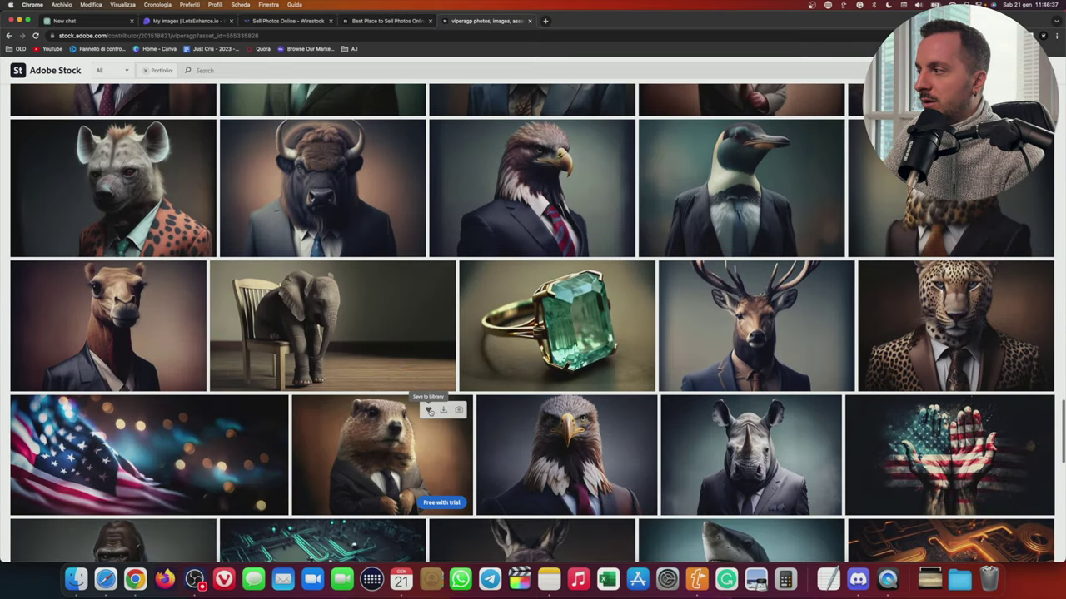
{"action": "scroll", "coordinate": [429, 411], "scroll_direction": "down", "scroll_amount": 4}
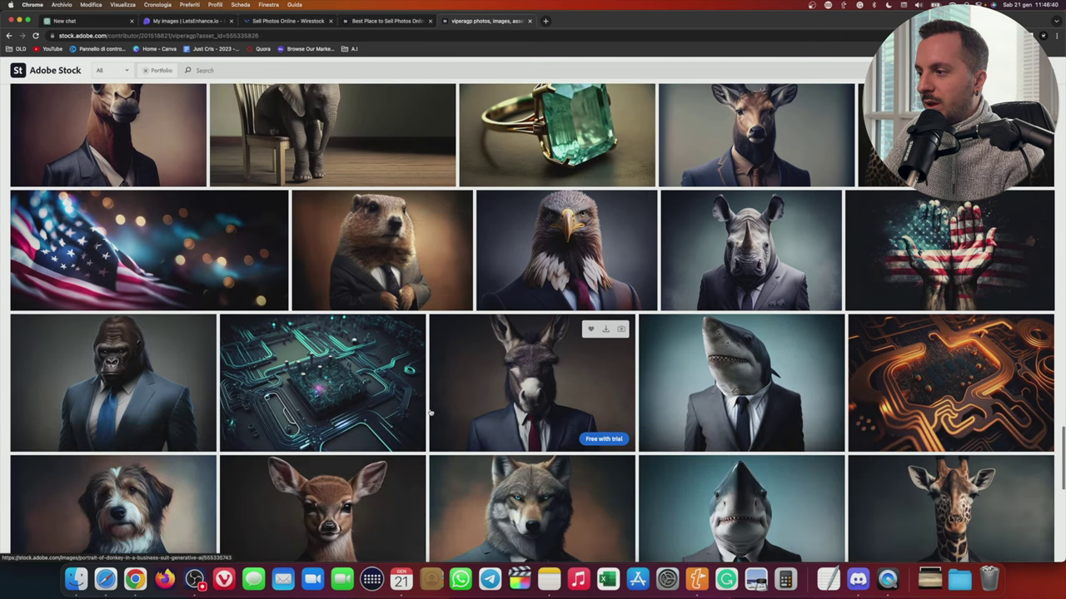
{"action": "scroll", "coordinate": [430, 411], "scroll_direction": "down", "scroll_amount": 3}
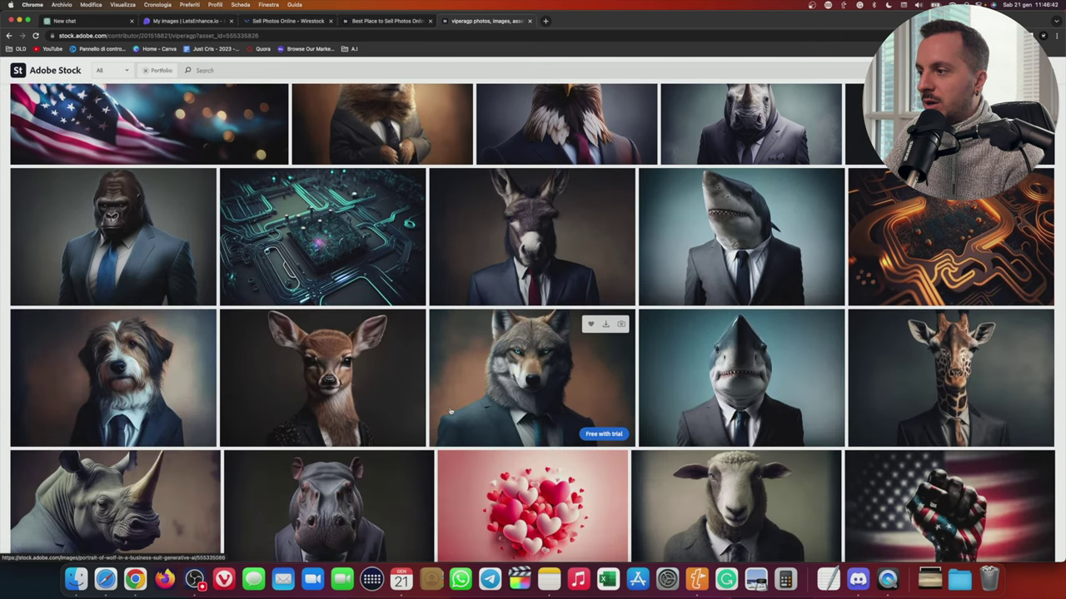
{"action": "scroll", "coordinate": [450, 411], "scroll_direction": "down", "scroll_amount": 6}
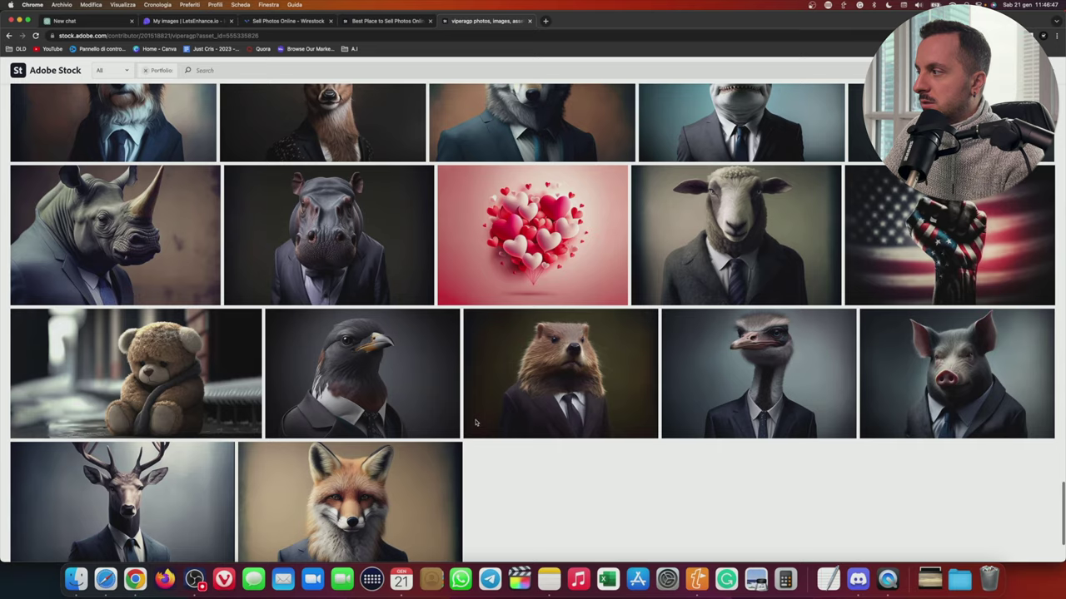
{"action": "scroll", "coordinate": [476, 423], "scroll_direction": "up", "scroll_amount": 10}
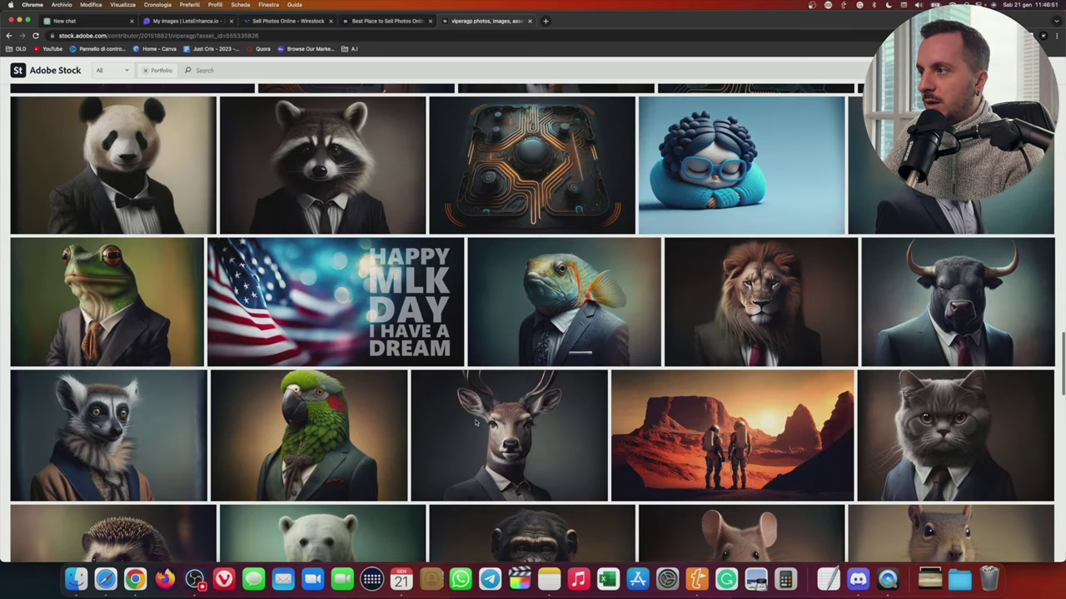
{"action": "scroll", "coordinate": [476, 423], "scroll_direction": "up", "scroll_amount": 8}
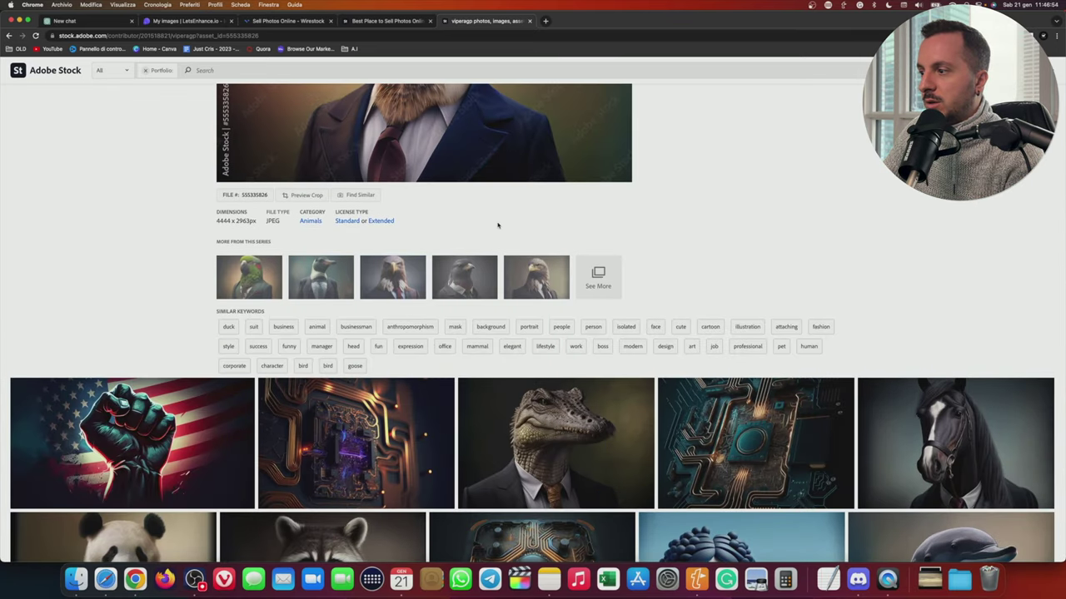
Search Google Images for "cool animals" in a new tab.
{"action": "key", "text": "super+t"}
{"action": "type", "text": "co"}
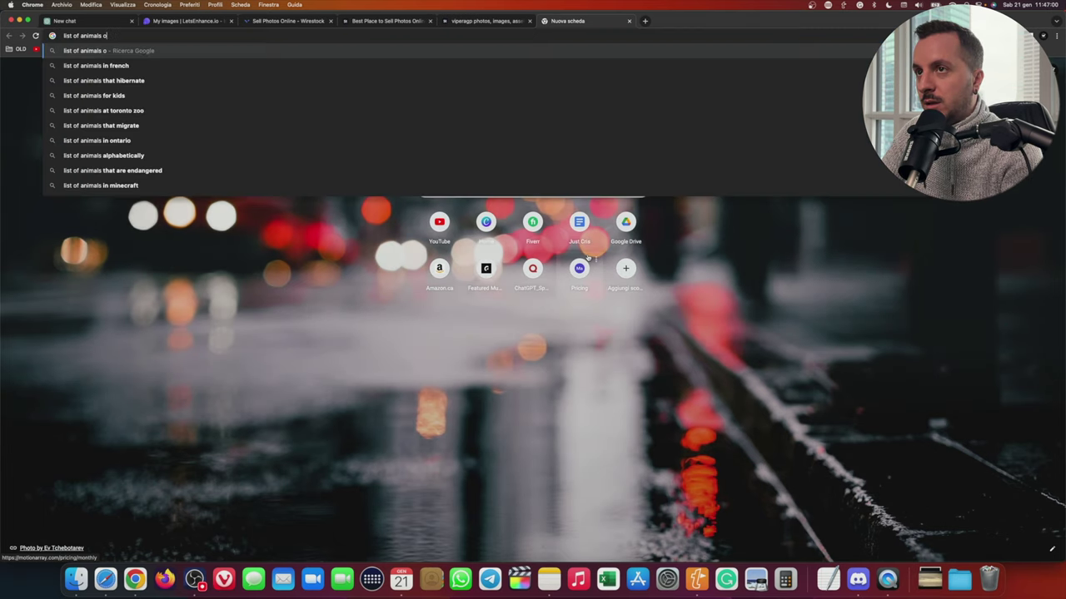
{"action": "type", "text": "ol animals"}
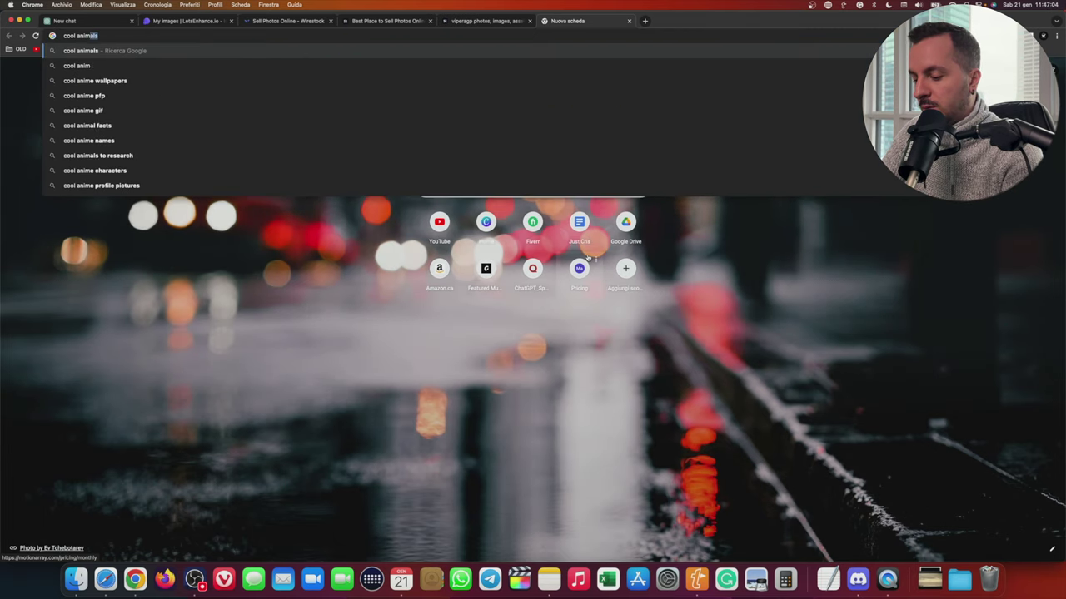
{"action": "key", "text": "Return"}
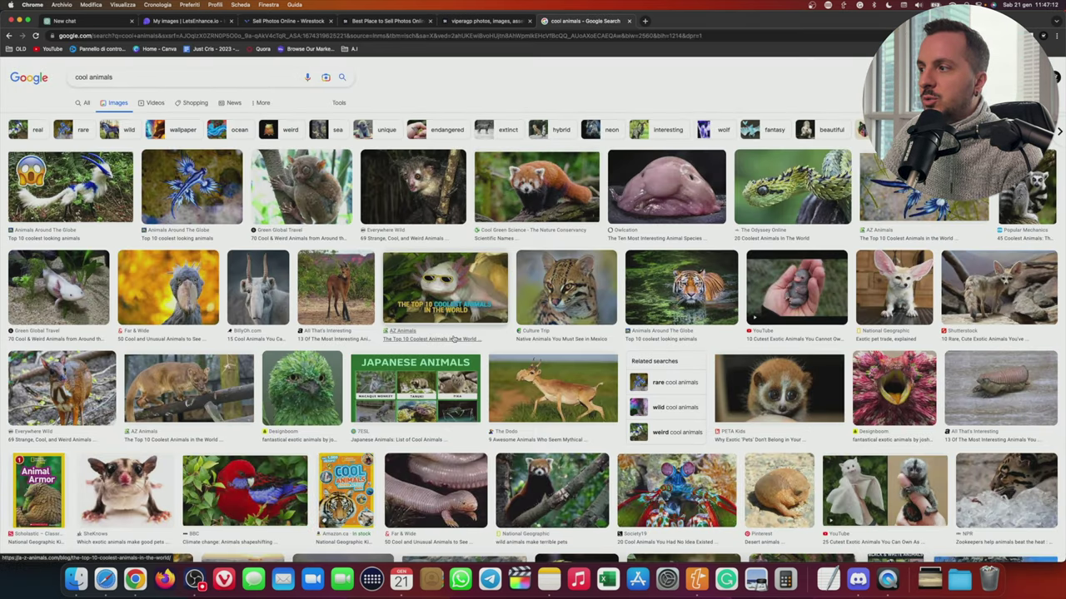
Return to the contributor's Adobe Stock portfolio and review its suited animals and other image ideas.
{"action": "left_click", "coordinate": [487, 23]}
{"action": "scroll", "coordinate": [640, 425], "scroll_direction": "down", "scroll_amount": 10}
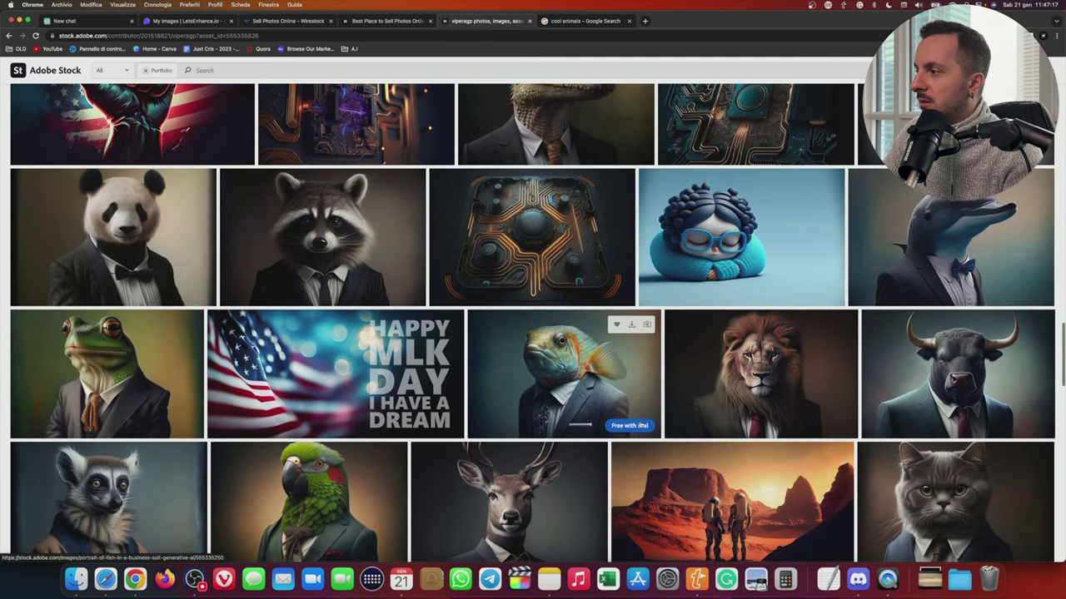
{"action": "scroll", "coordinate": [639, 425], "scroll_direction": "up", "scroll_amount": 10}
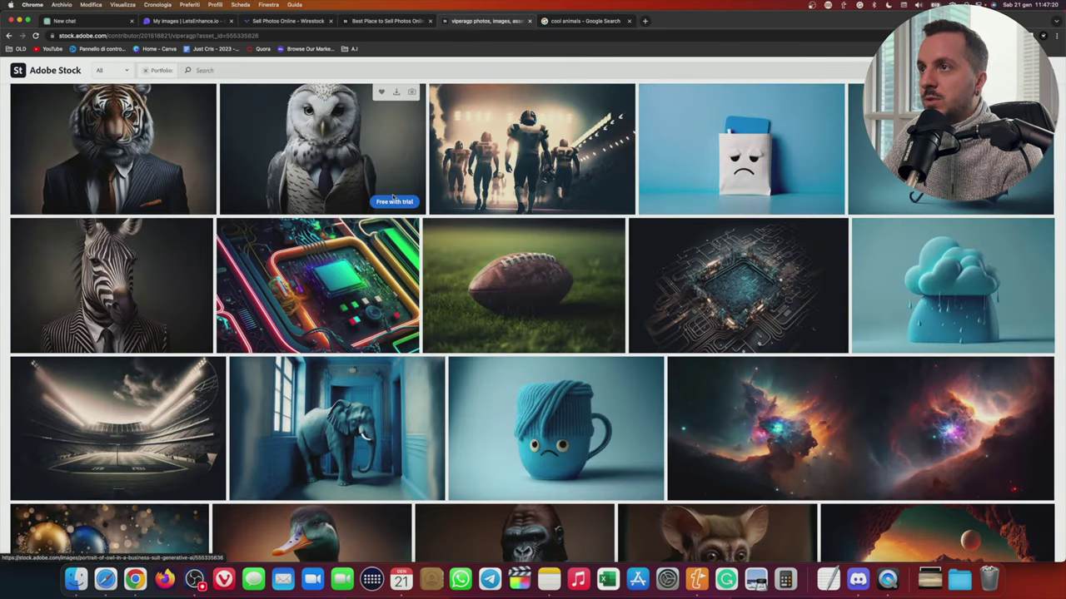
Ask ChatGPT to "give prompts to create an image with midjourney of a dragon wearing a suit, with a realistic look, on a orange background".
{"action": "left_click", "coordinate": [65, 21]}
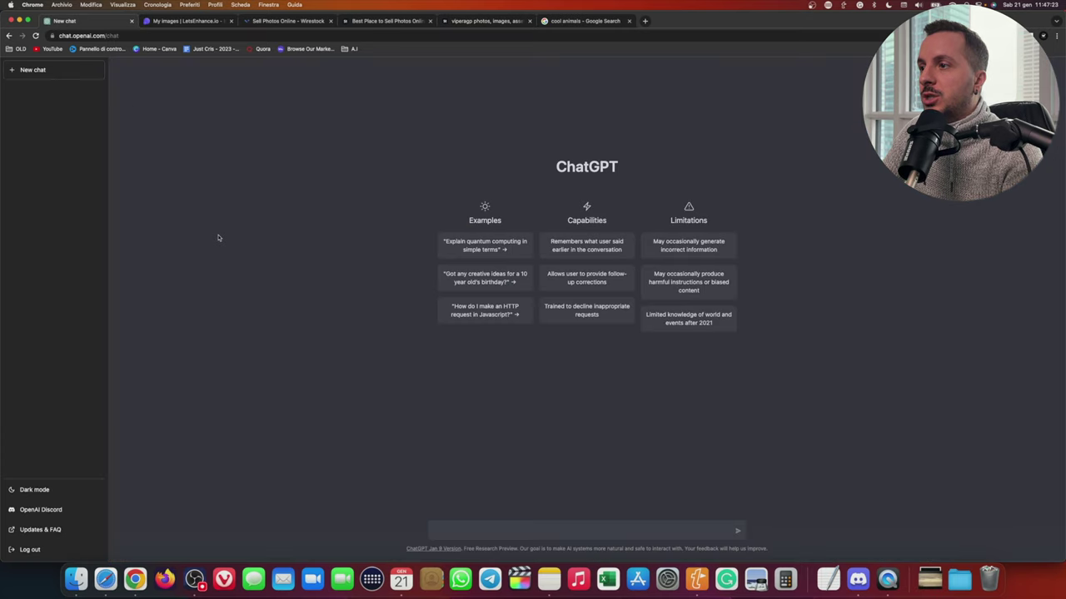
{"action": "left_click", "coordinate": [448, 531]}
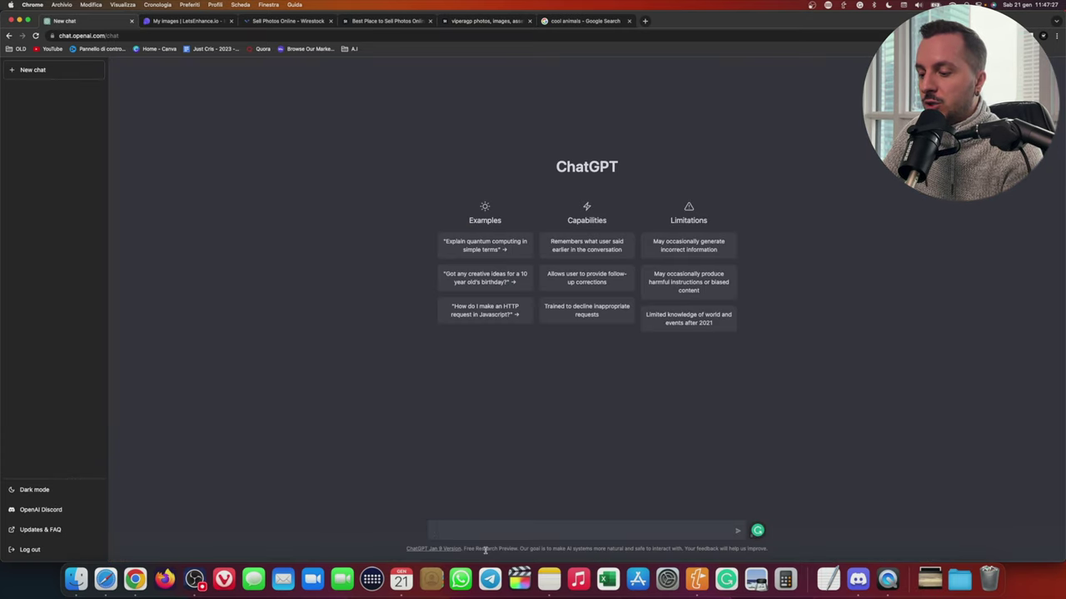
{"action": "type", "text": "give prompts to c"}
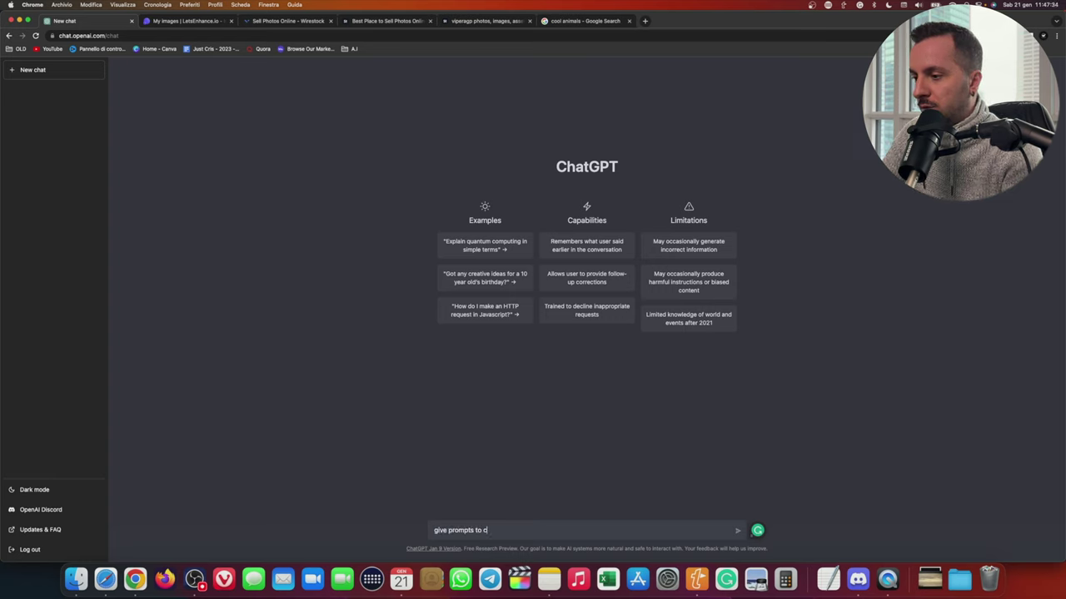
{"action": "type", "text": "reate an image w"}
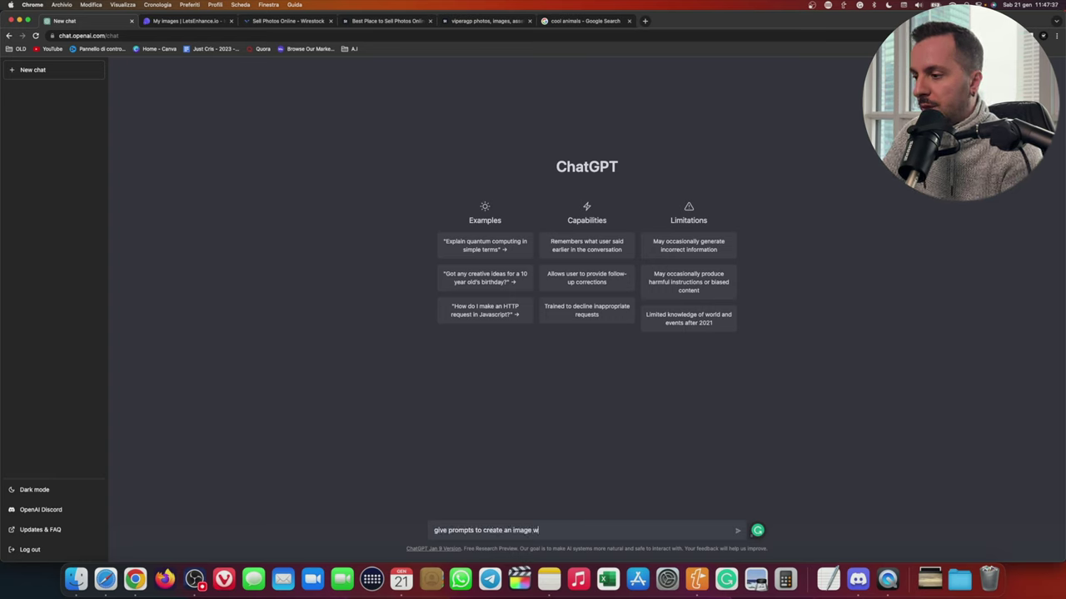
{"action": "type", "text": "ith midjourney of a"}
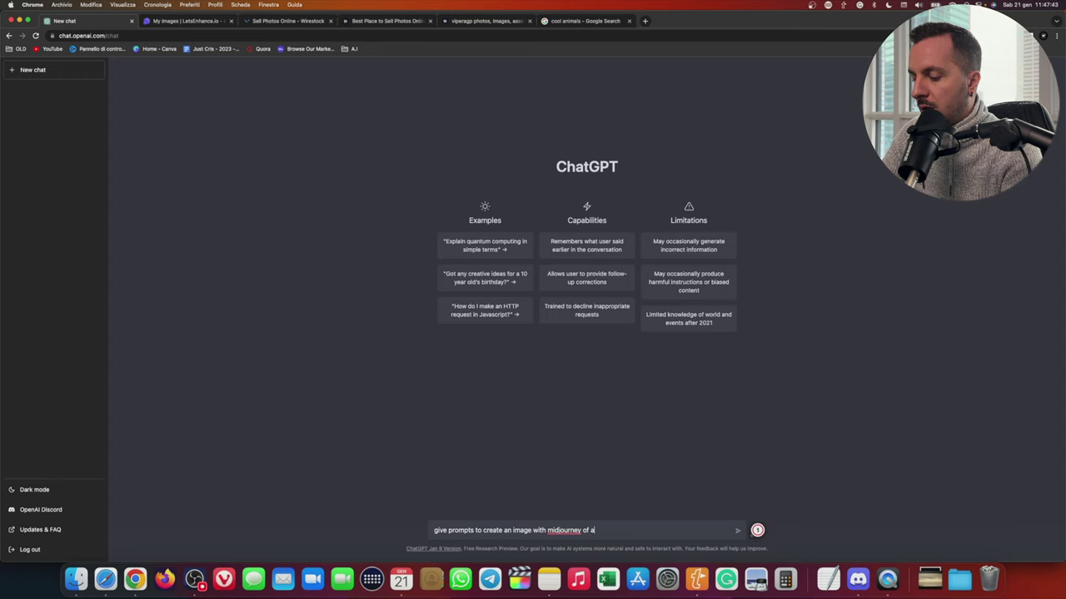
{"action": "type", "text": " dragon wearing a su"}
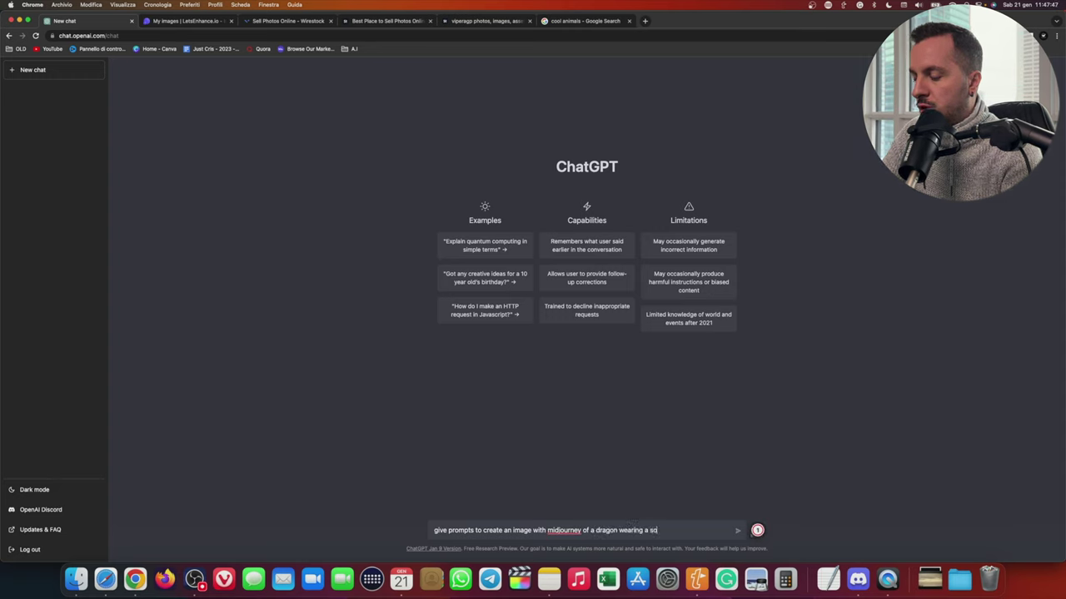
{"action": "type", "text": "it, with a reali"}
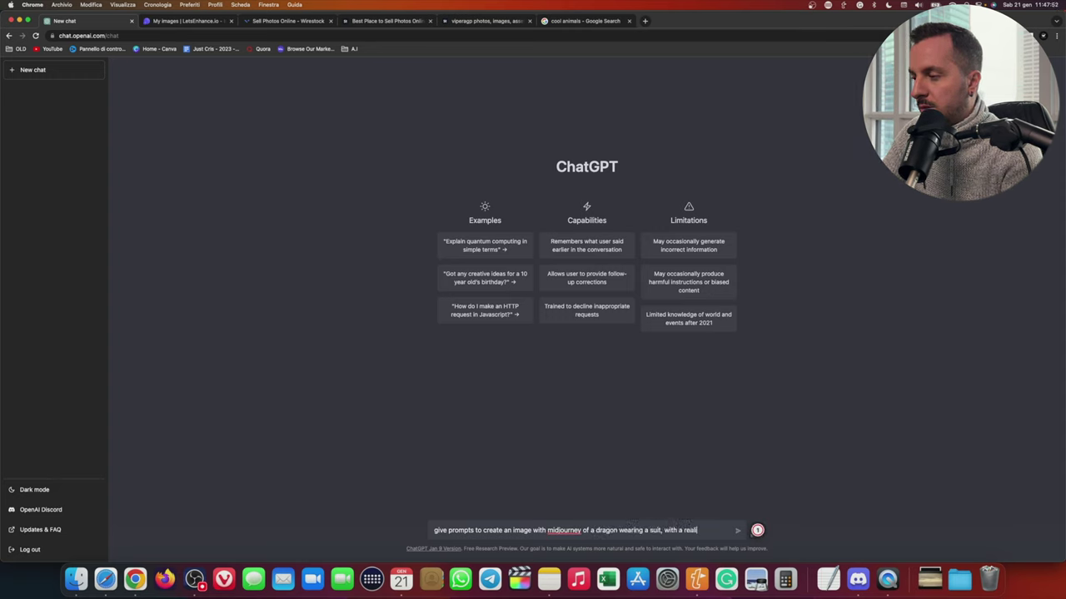
{"action": "type", "text": "stic look, on a"}
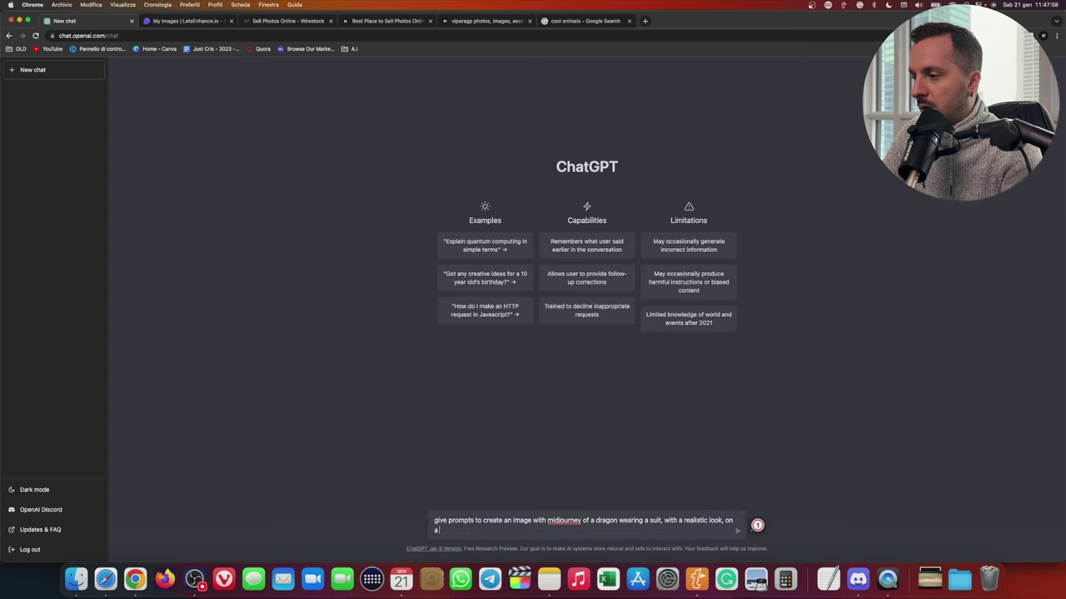
{"action": "type", "text": " orange background"}
{"action": "key", "text": "Return"}
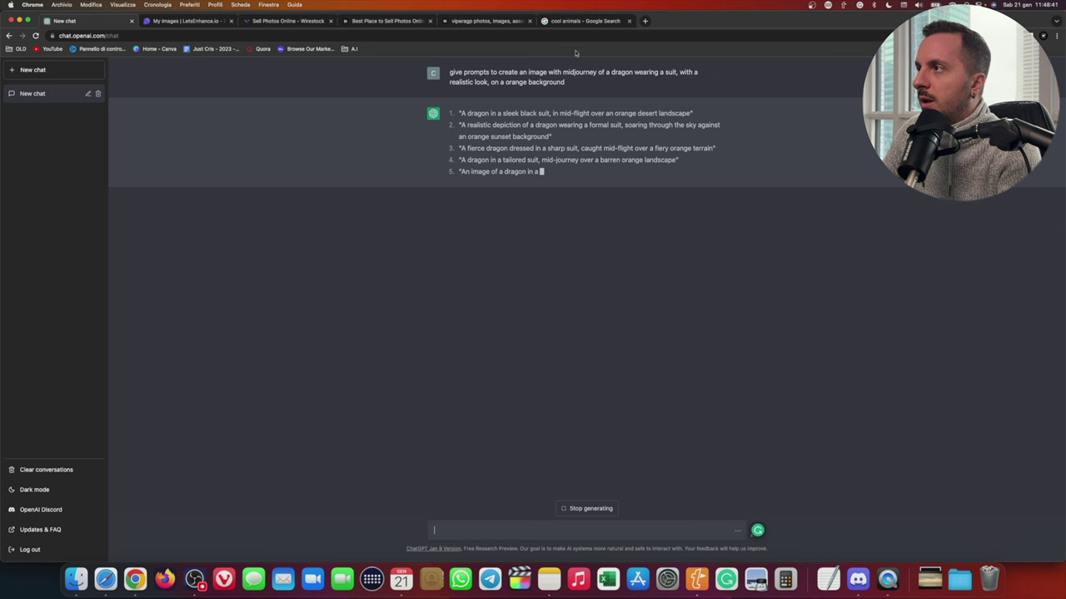
Check the suited animals on Adobe Stock again, and start a Midjourney /imagine prompt in Discord reading "a dragon wearing a suit, portrait,".
{"action": "left_click", "coordinate": [487, 21]}
{"action": "left_click", "coordinate": [520, 183]}
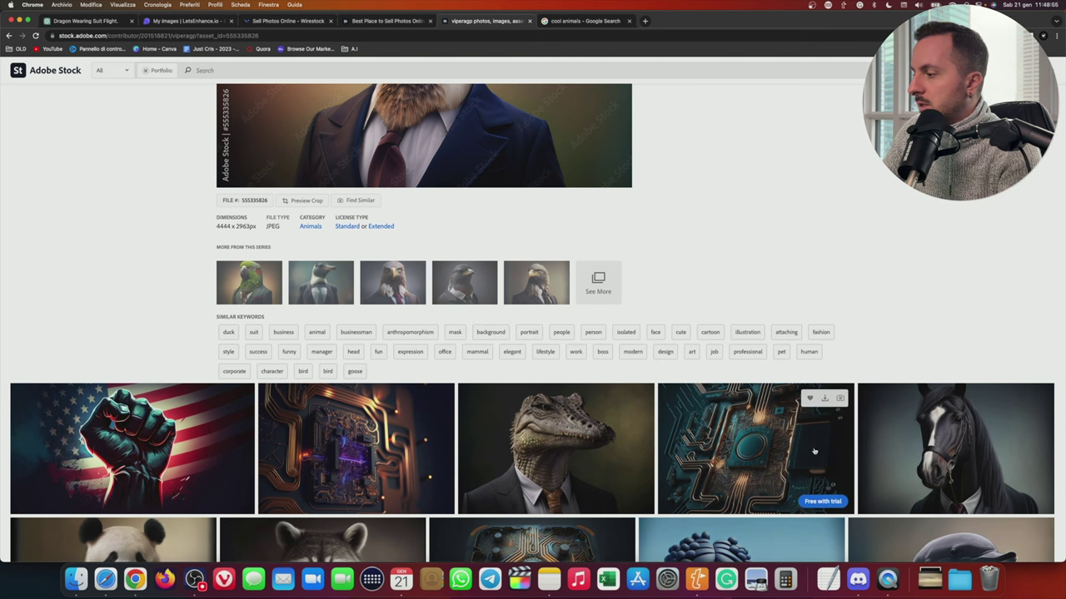
{"action": "left_click", "coordinate": [858, 581]}
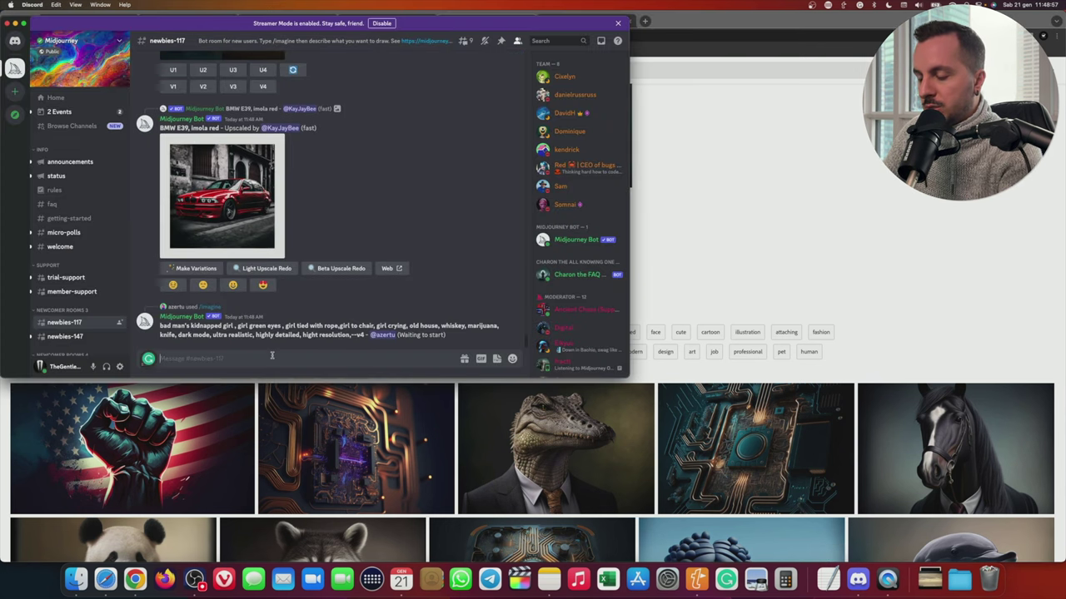
{"action": "type", "text": "/imagine"}
{"action": "key", "text": "Tab"}
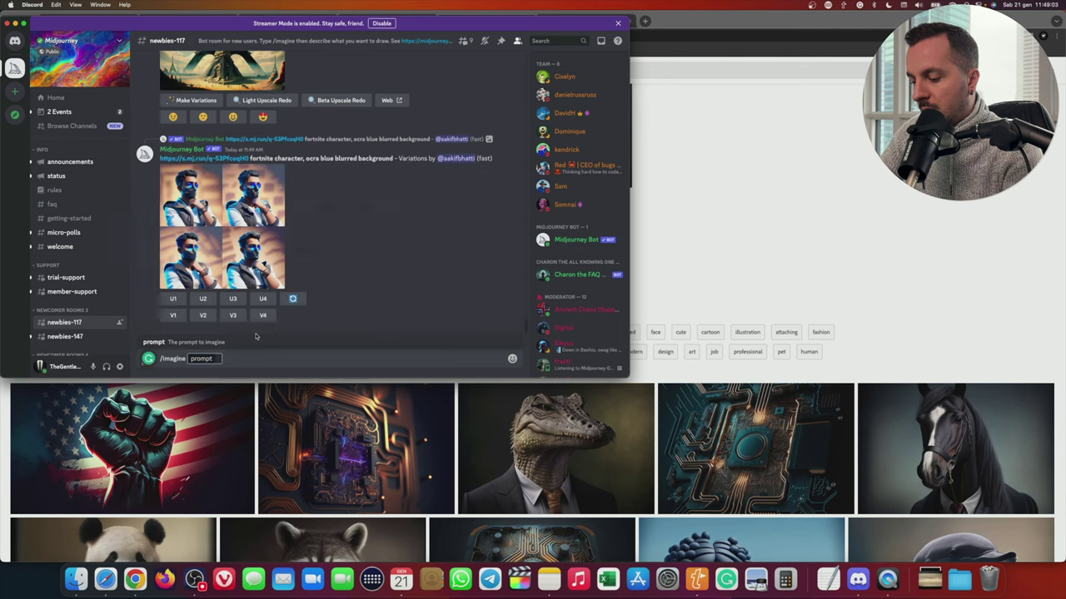
{"action": "type", "text": "a dragon wear"}
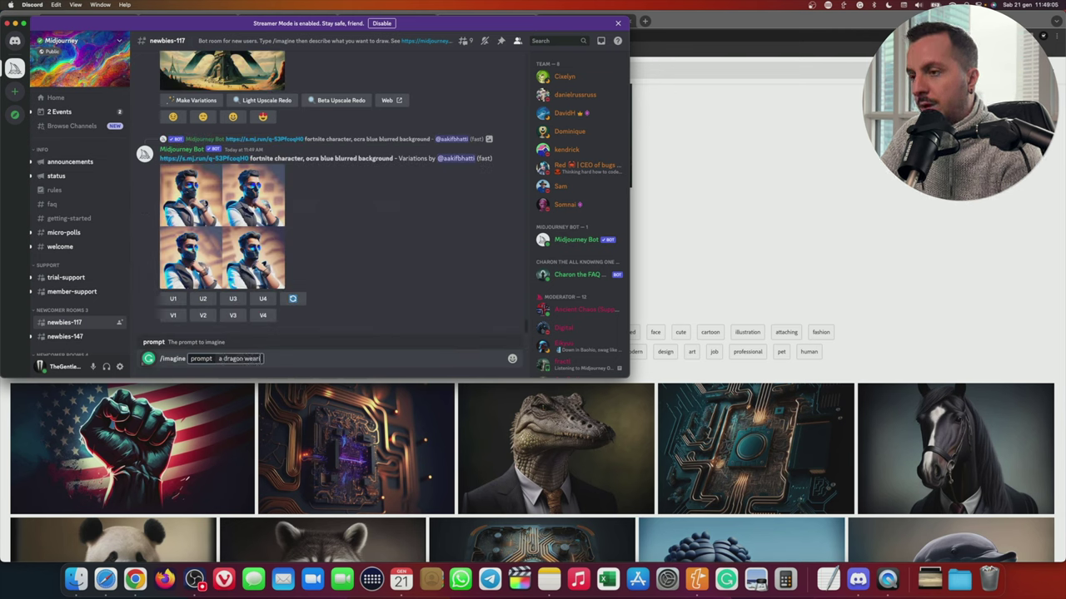
{"action": "type", "text": "ing a suit, portrait,"}
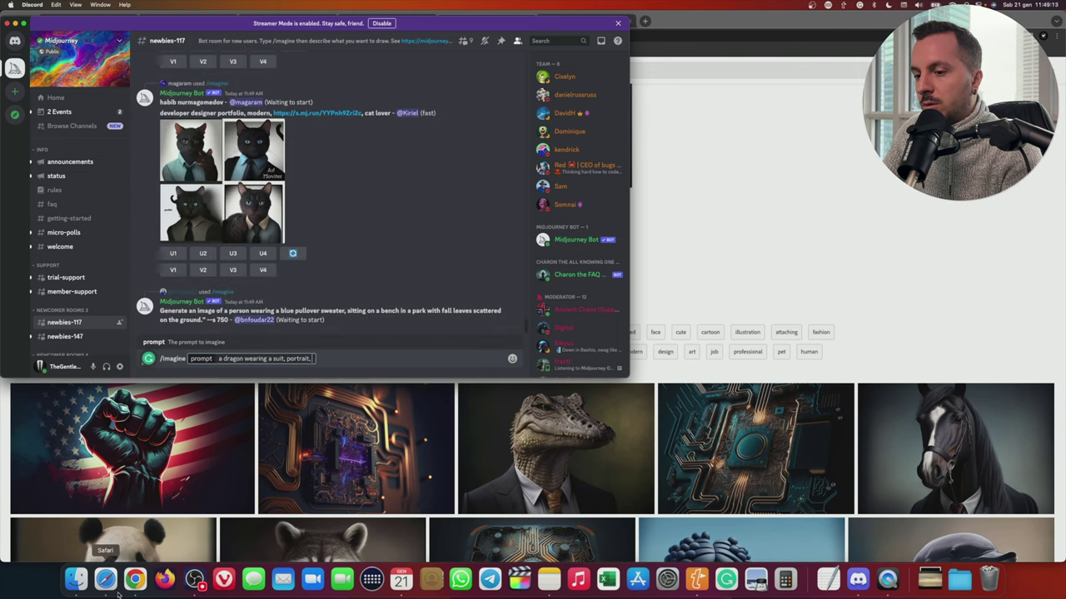
Copy "formal suit" from ChatGPT's second suggestion and paste it over "suit" in the Midjourney prompt in Discord.
{"action": "left_click", "coordinate": [133, 580]}
{"action": "key", "text": "super+1"}
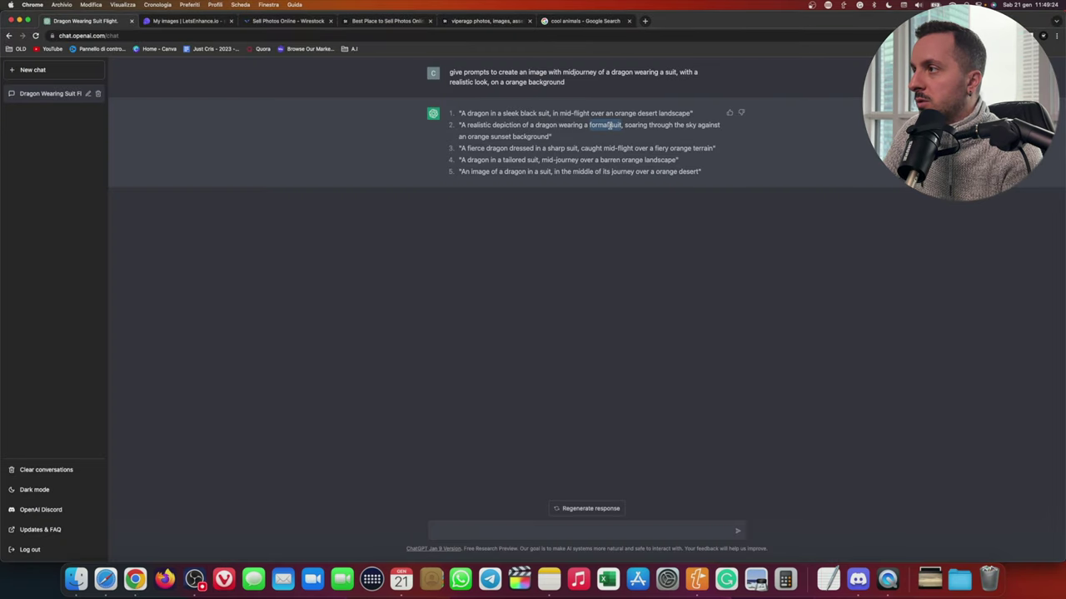
{"action": "key", "text": "super+Tab"}
{"action": "right_click", "coordinate": [275, 358]}
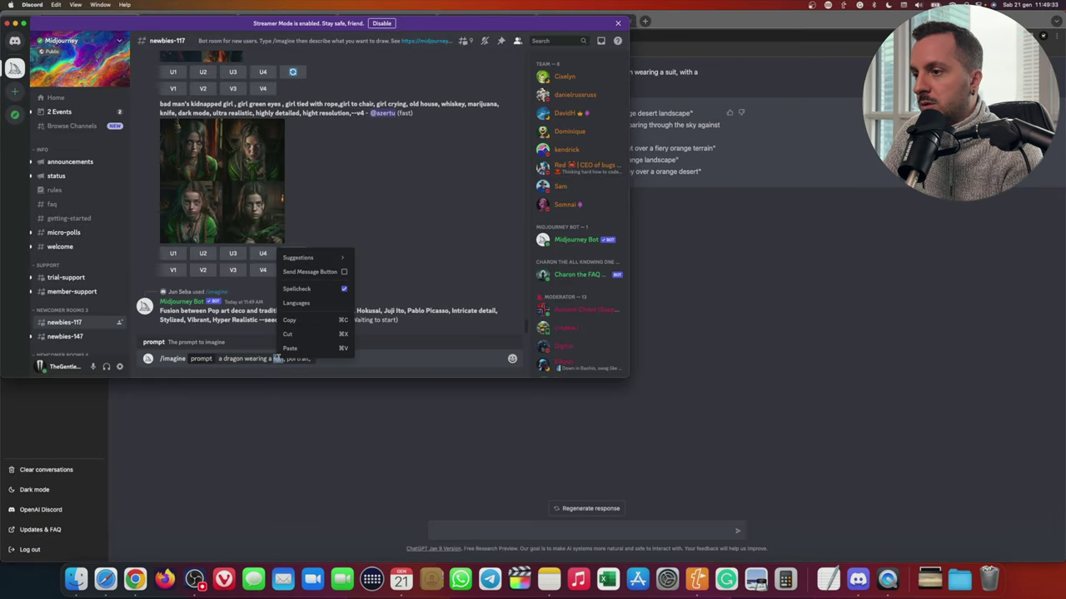
{"action": "left_click", "coordinate": [325, 345]}
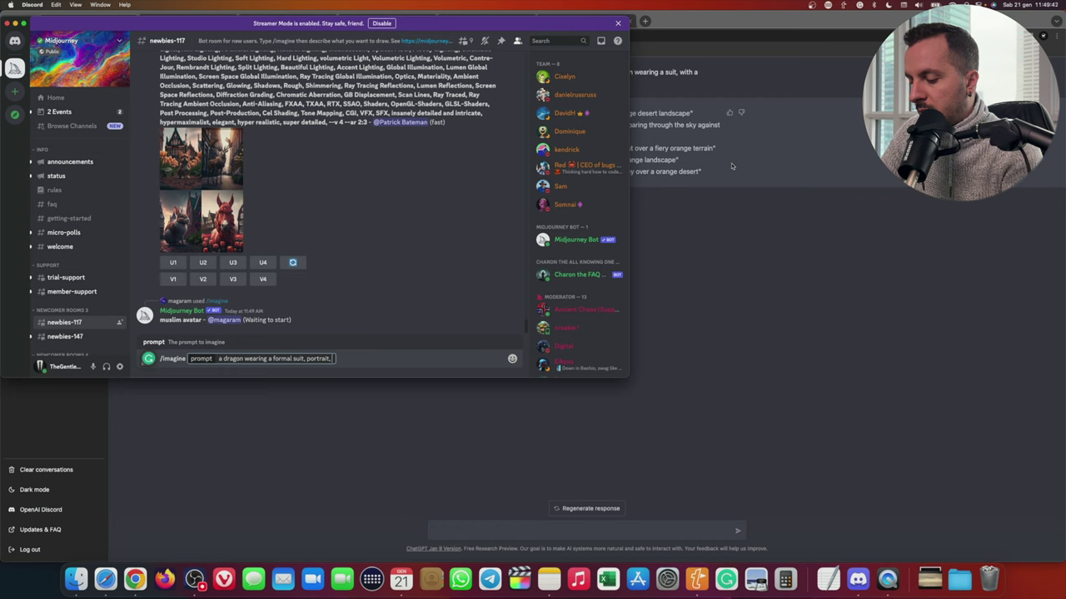
Extend the Midjourney prompt with "orange background, realistic, --ar 3:2" and submit it.
{"action": "type", "text": "orange background, real"}
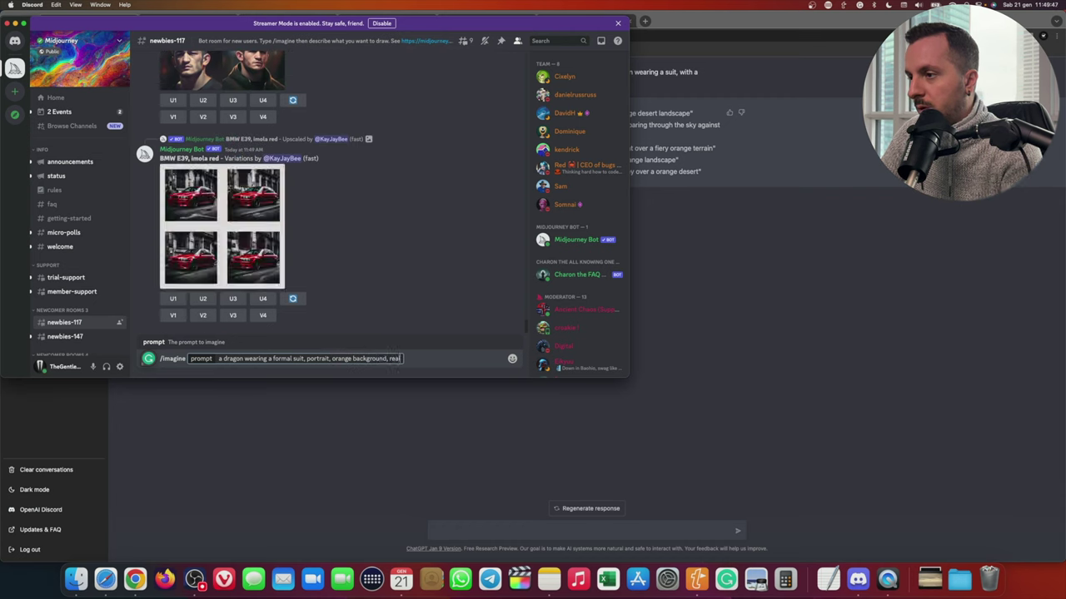
{"action": "type", "text": "istic, --ar 3:2"}
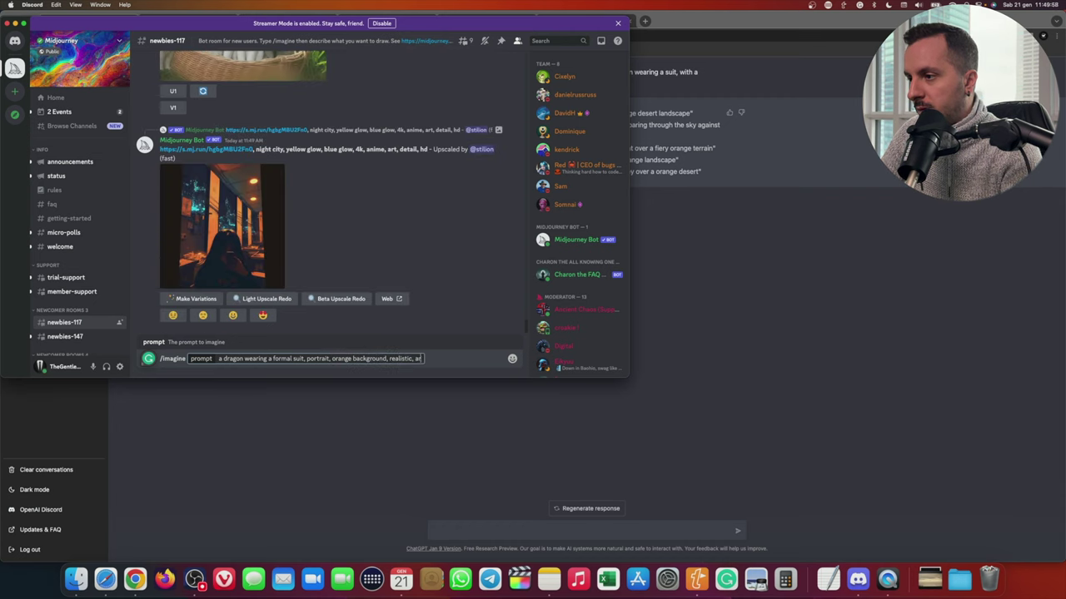
{"action": "key", "text": "Return"}
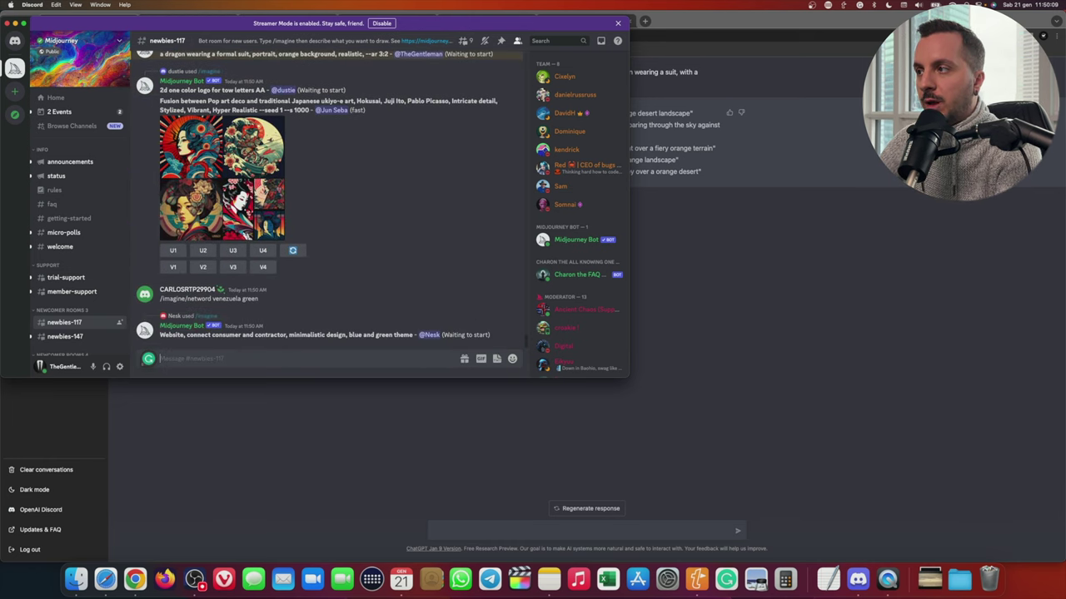
Return to the browser and look through Adobe Stock's best-selling illustration contributors for other image styles.
{"action": "left_click", "coordinate": [766, 381]}
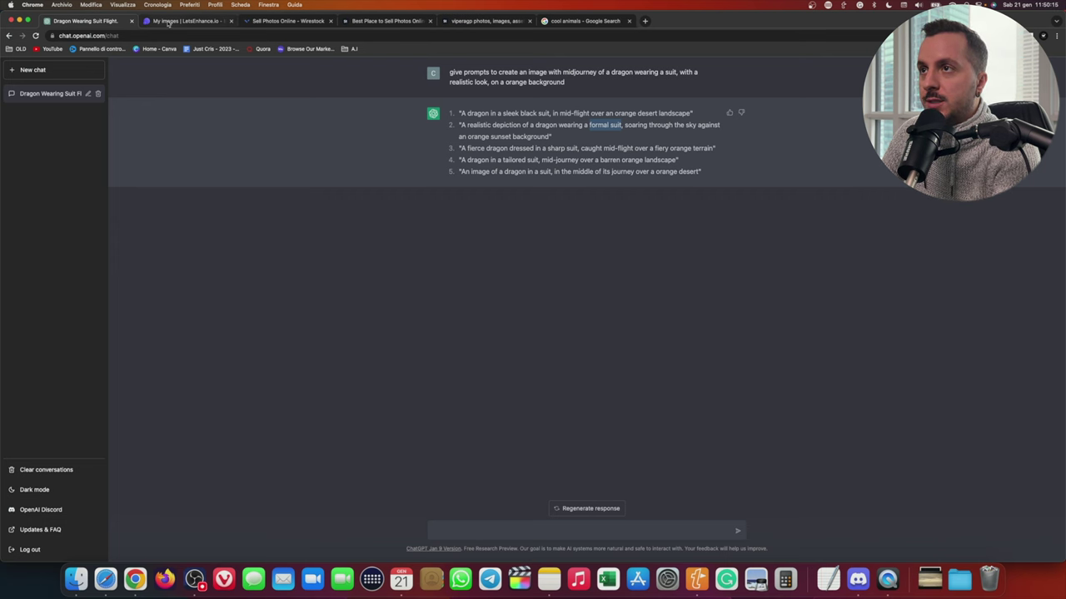
{"action": "left_click", "coordinate": [379, 23]}
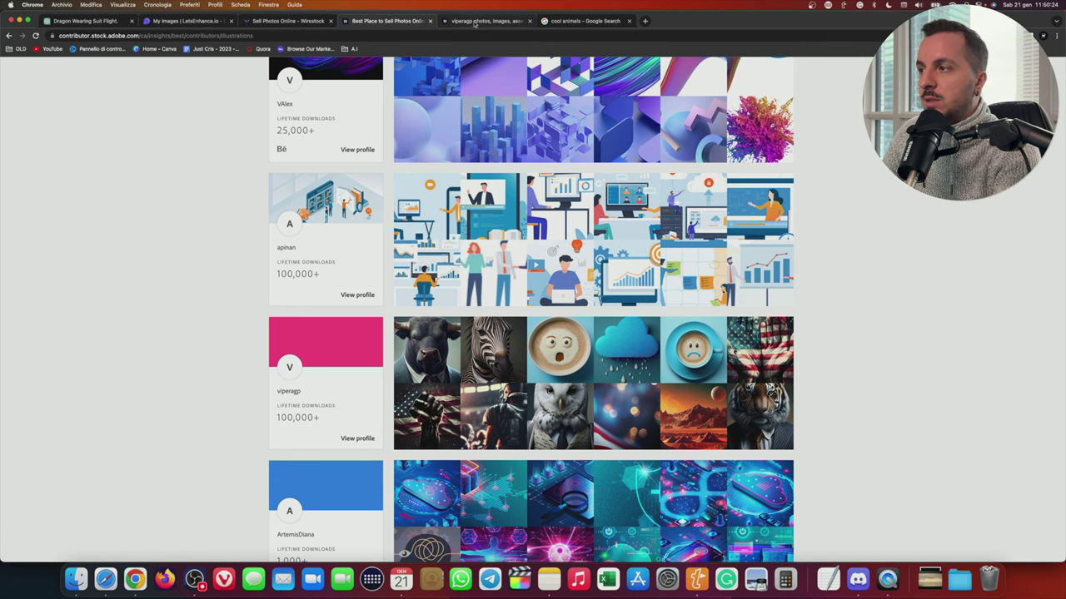
{"action": "scroll", "coordinate": [583, 438], "scroll_direction": "down", "scroll_amount": 5}
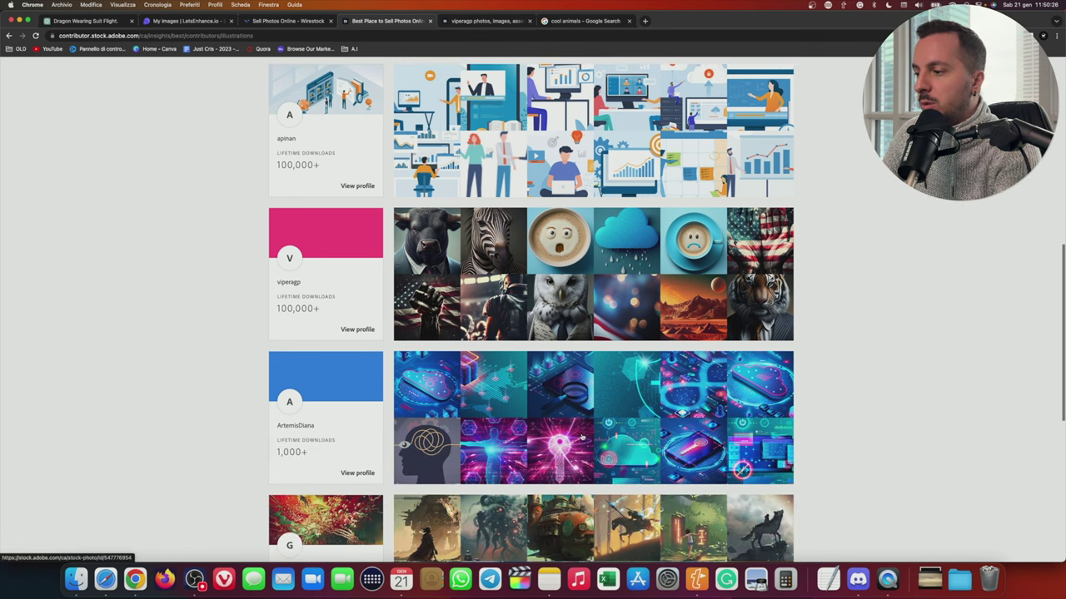
{"action": "scroll", "coordinate": [575, 479], "scroll_direction": "down", "scroll_amount": 2}
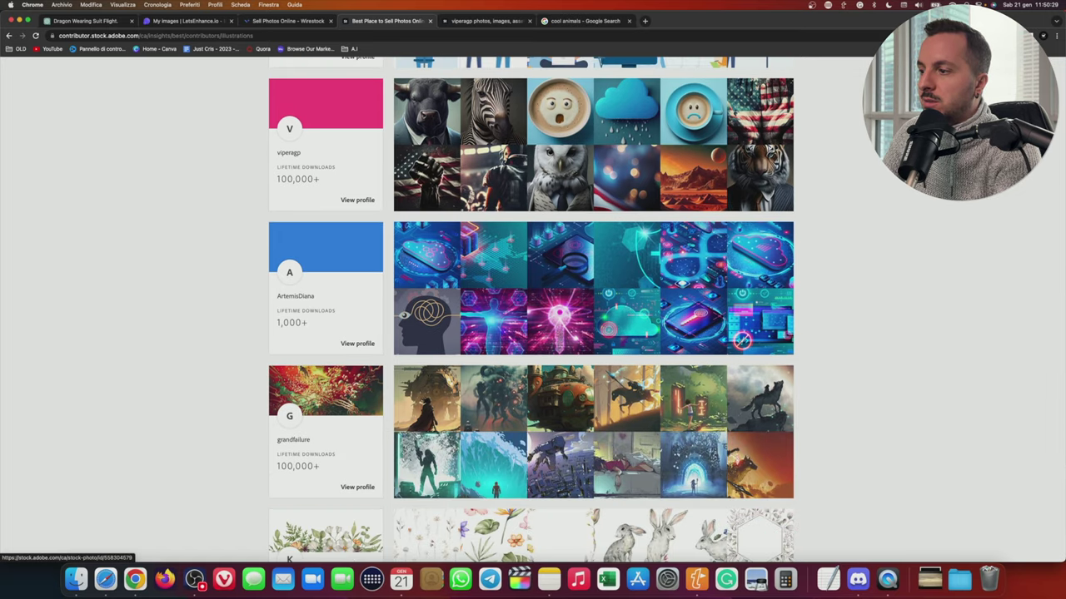
{"action": "scroll", "coordinate": [543, 453], "scroll_direction": "up", "scroll_amount": 2}
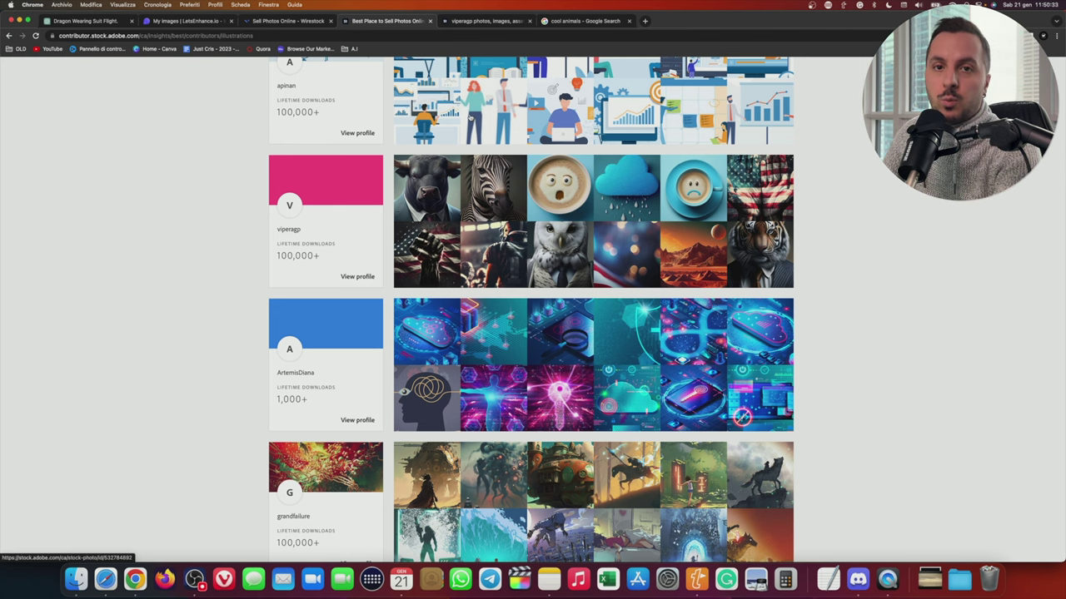
Switch to Discord, find the generated dragon images in the channel and inspect the enlarged four-image grid.
{"action": "left_click", "coordinate": [857, 578]}
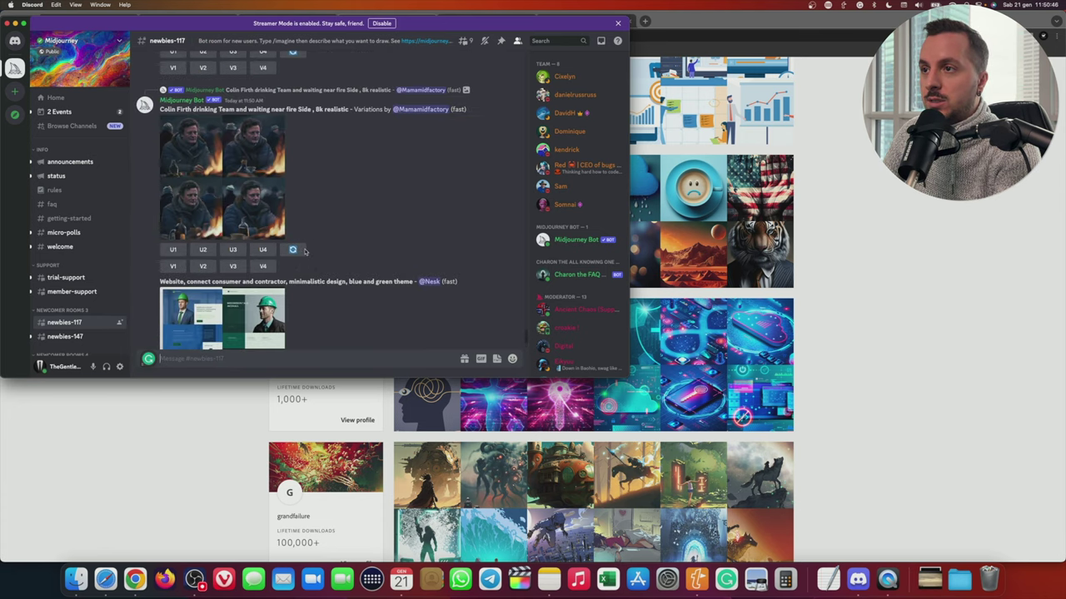
{"action": "scroll", "coordinate": [305, 252], "scroll_direction": "up", "scroll_amount": 5}
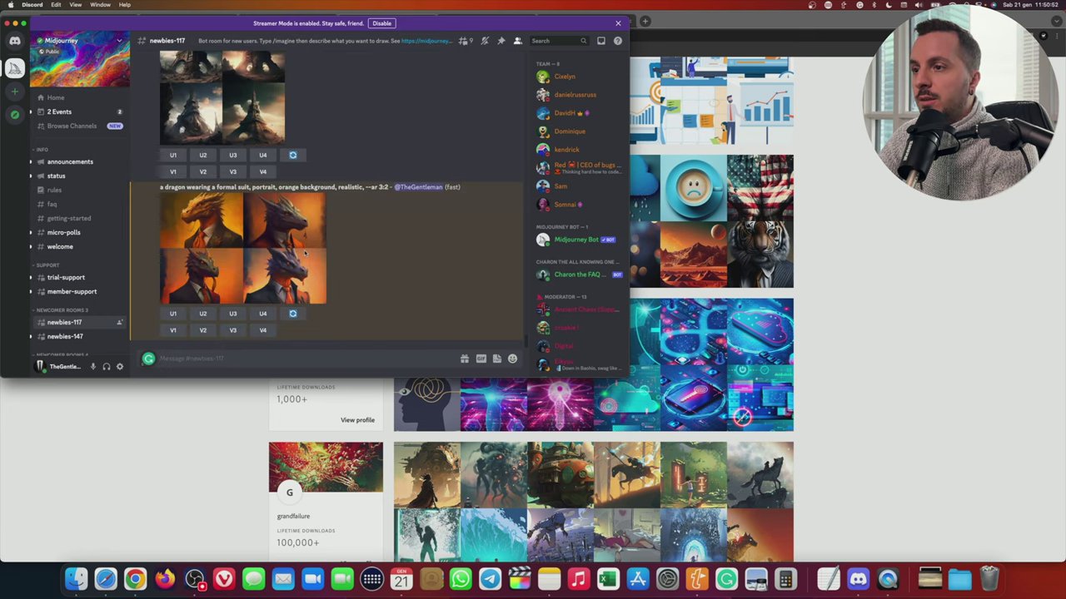
{"action": "left_click", "coordinate": [303, 252]}
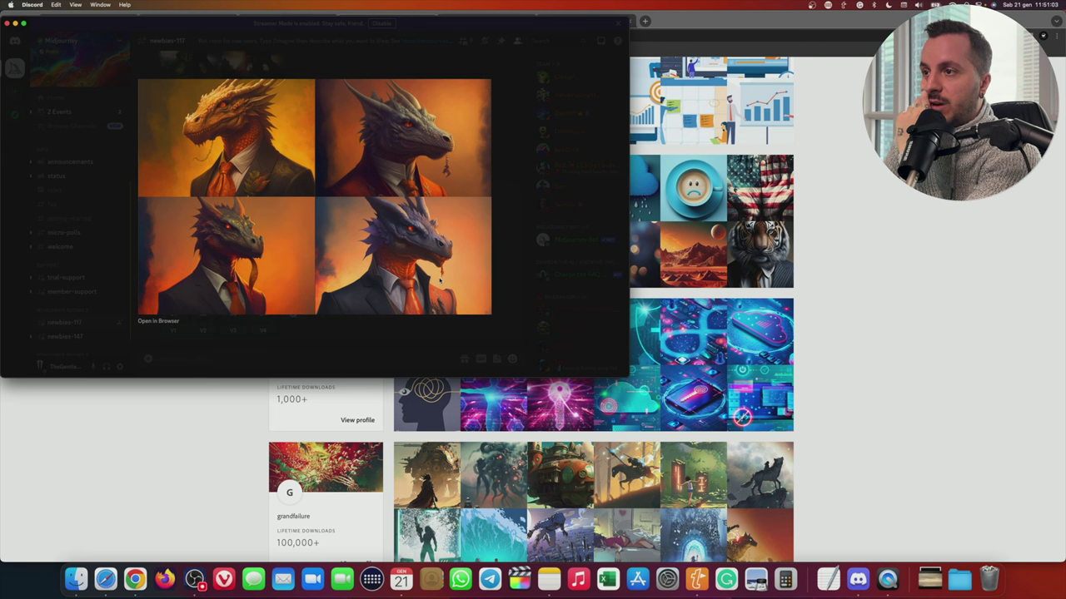
{"action": "left_click", "coordinate": [348, 363]}
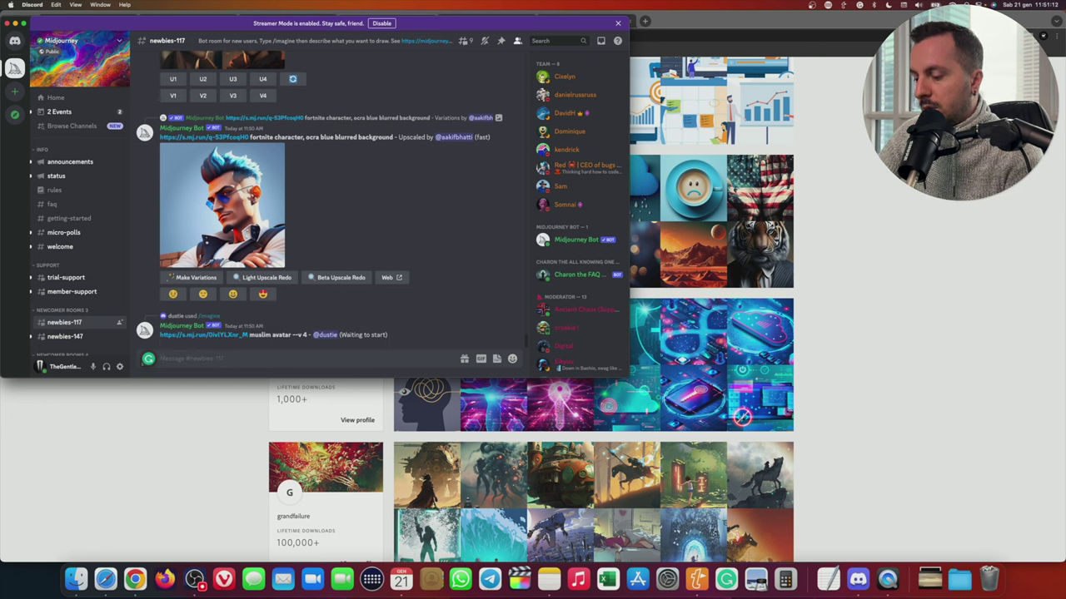
Start a new Midjourney imagine prompt reading "a dragon wearing a formal suit, hyper-realistic, portrait," in the newbies-117 channel.
{"action": "type", "text": "/imagine"}
{"action": "key", "text": "Tab"}
{"action": "type", "text": "a dr"}
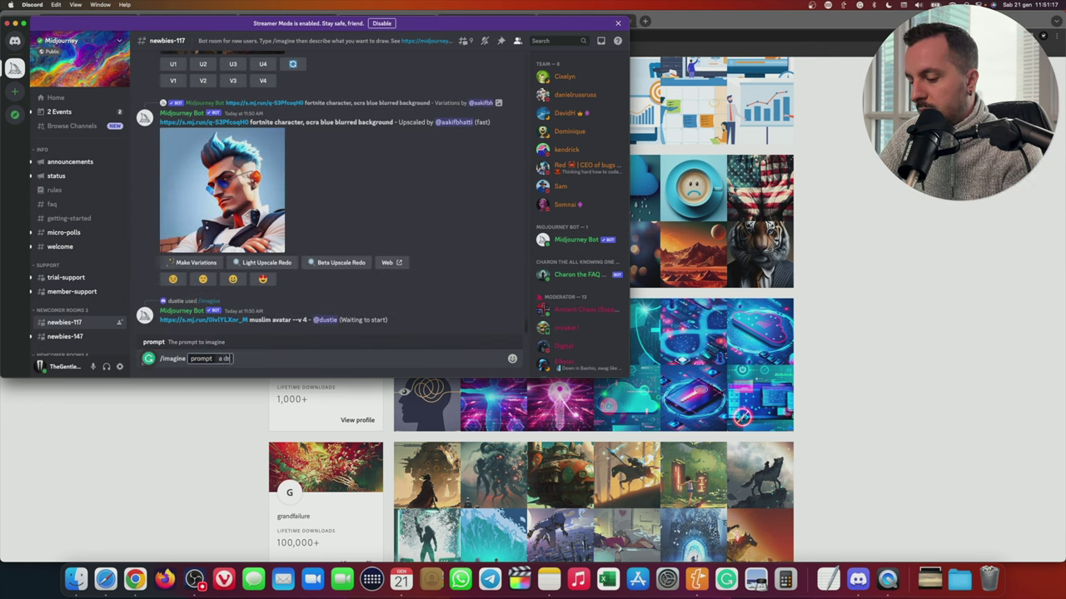
{"action": "type", "text": "agon waring a formal suit"}
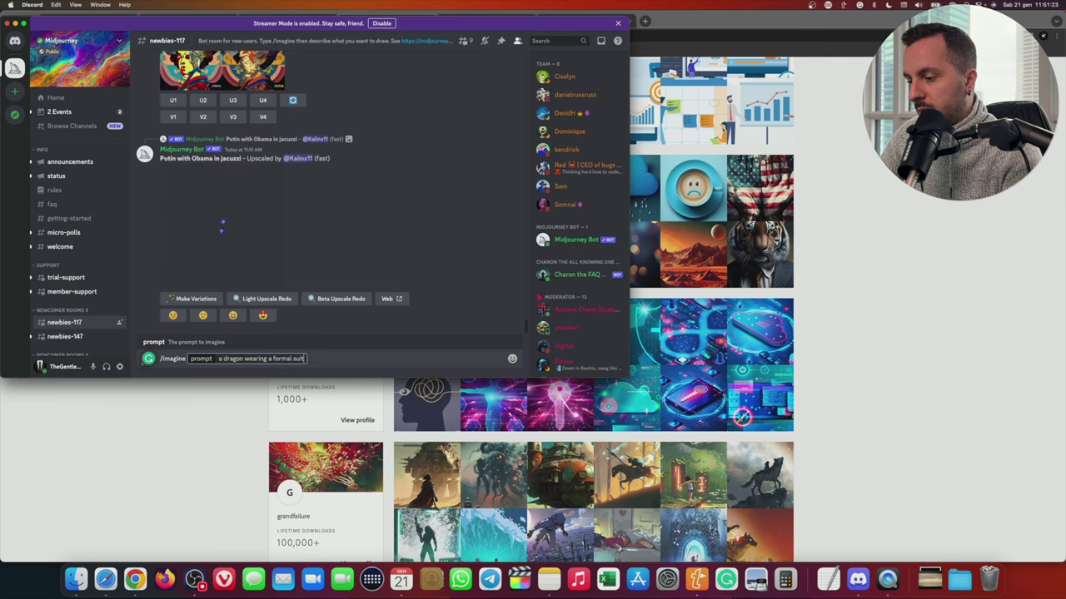
{"action": "type", "text": ", hyper rea"}
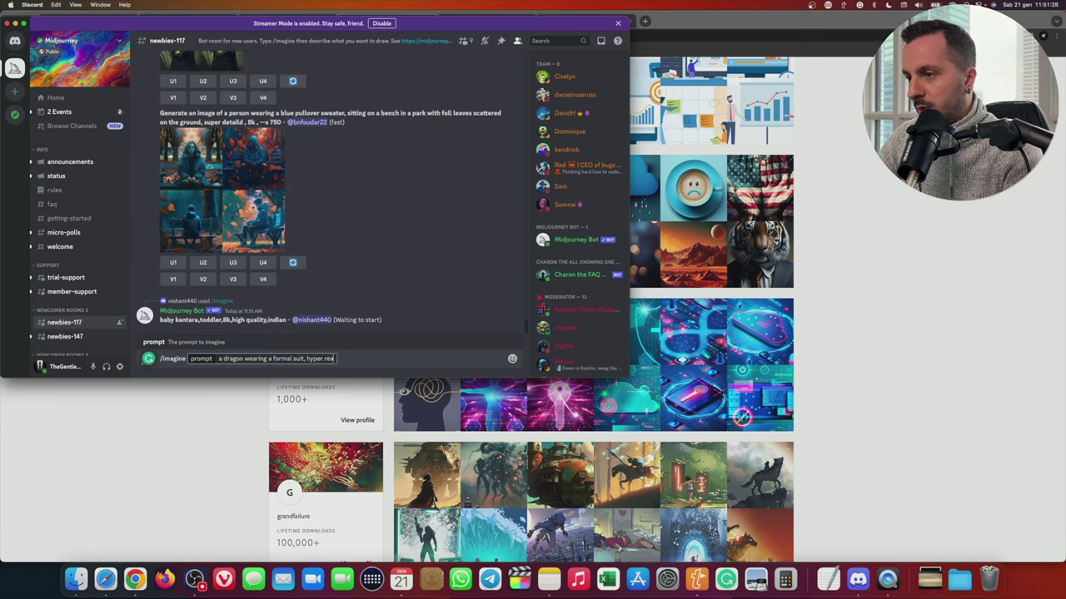
{"action": "key", "text": "BackSpace"}
{"action": "key", "text": "BackSpace"}
{"action": "key", "text": "BackSpace"}
{"action": "key", "text": "BackSpace"}
{"action": "type", "text": "-realistic, portrait, "}
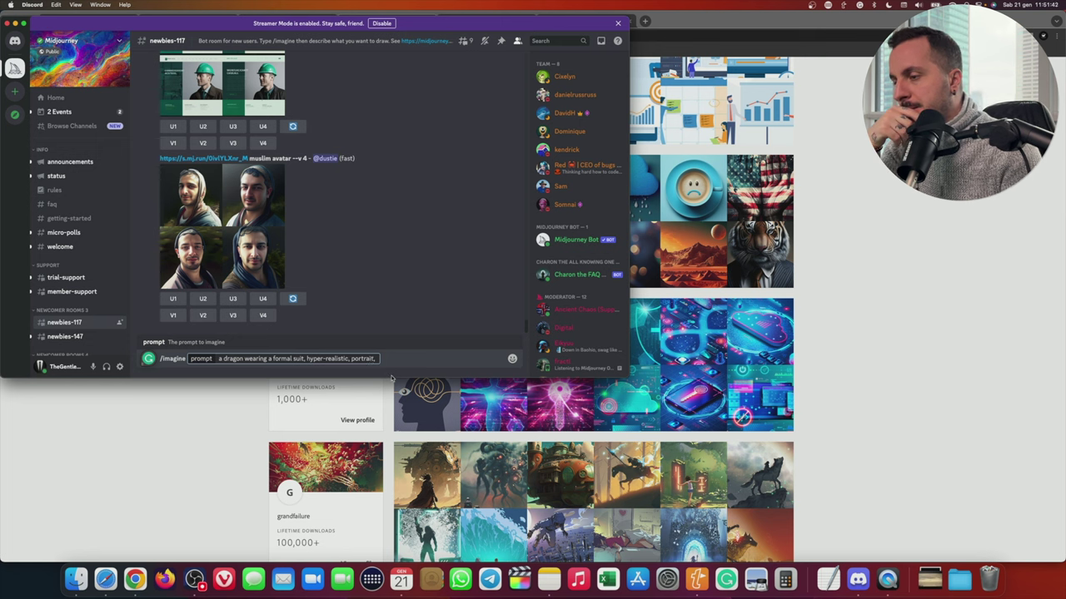
Extend the prompt with "close up, 4k, --ar 3:2" and submit it.
{"action": "type", "text": "close up, 4"}
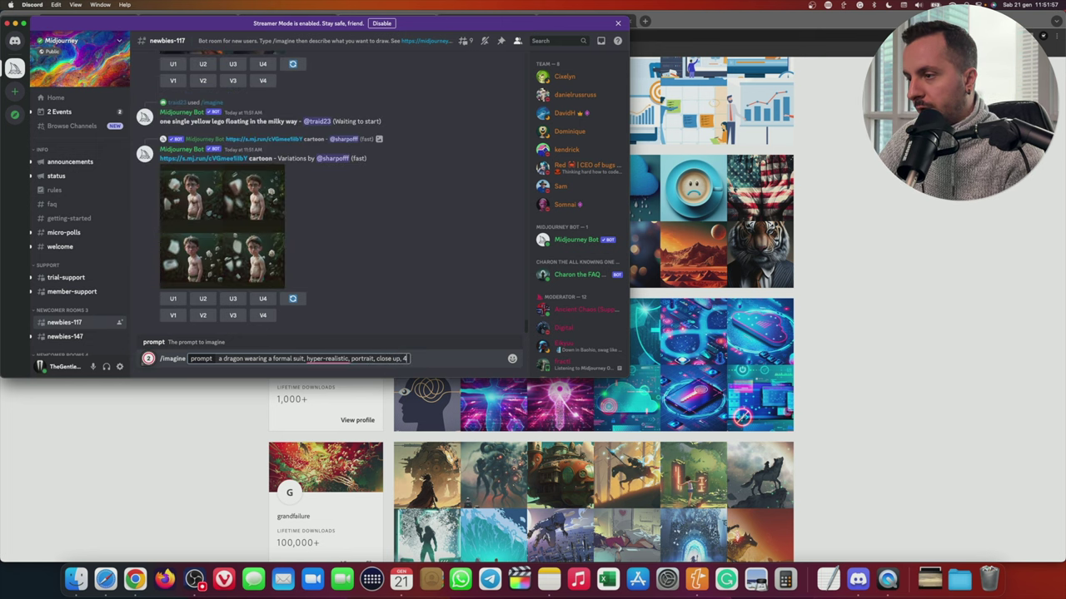
{"action": "type", "text": "k, --ar 3"}
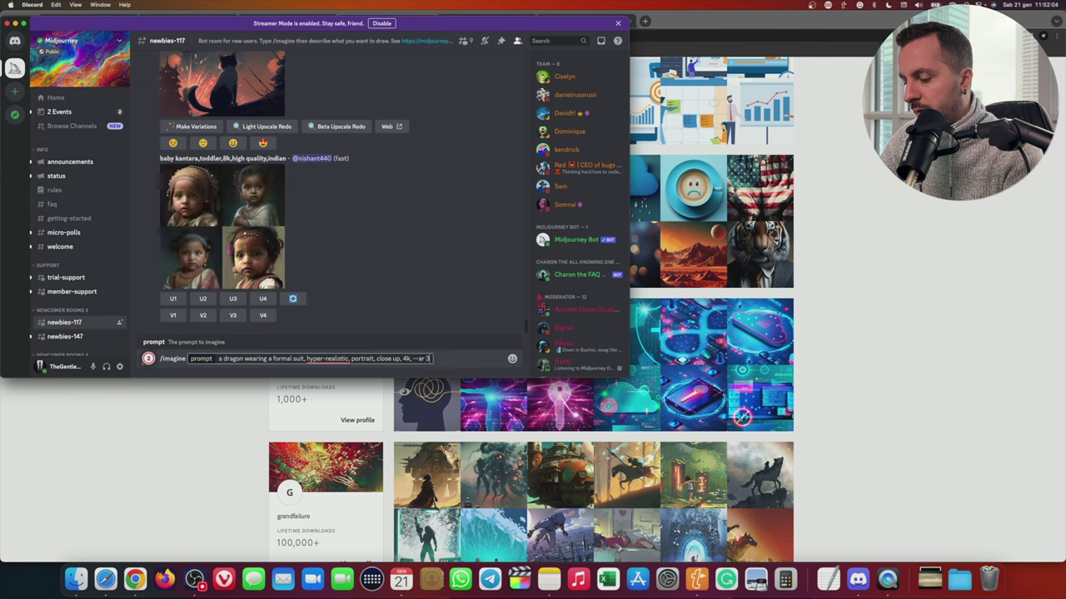
{"action": "type", "text": ":2"}
{"action": "key", "text": "Return"}
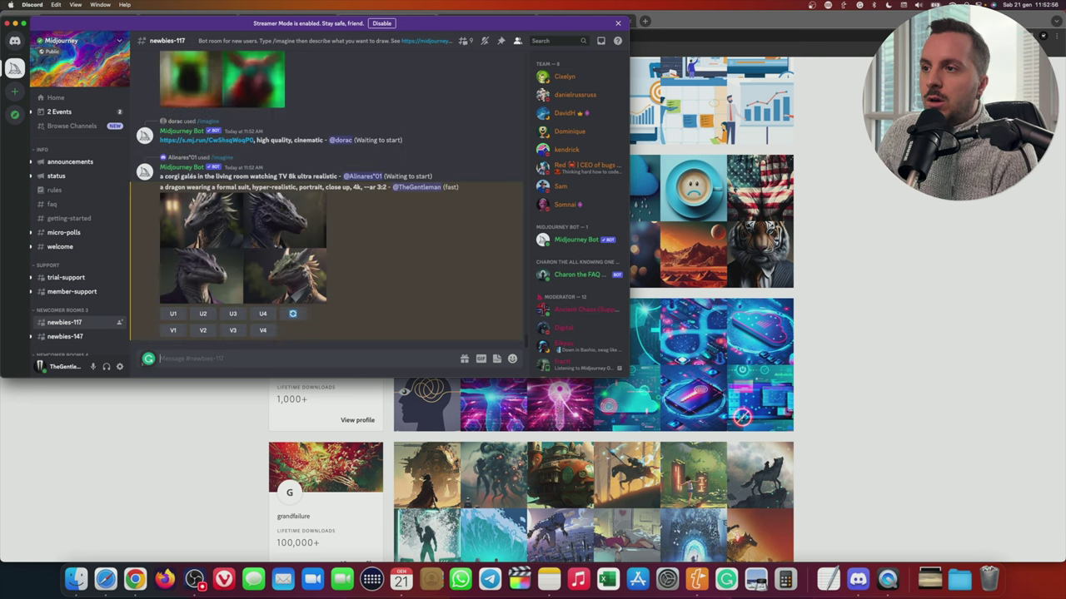
Inspect the enlarged hyper-realistic dragon grid, close it and request variations of the fourth image.
{"action": "left_click", "coordinate": [206, 264]}
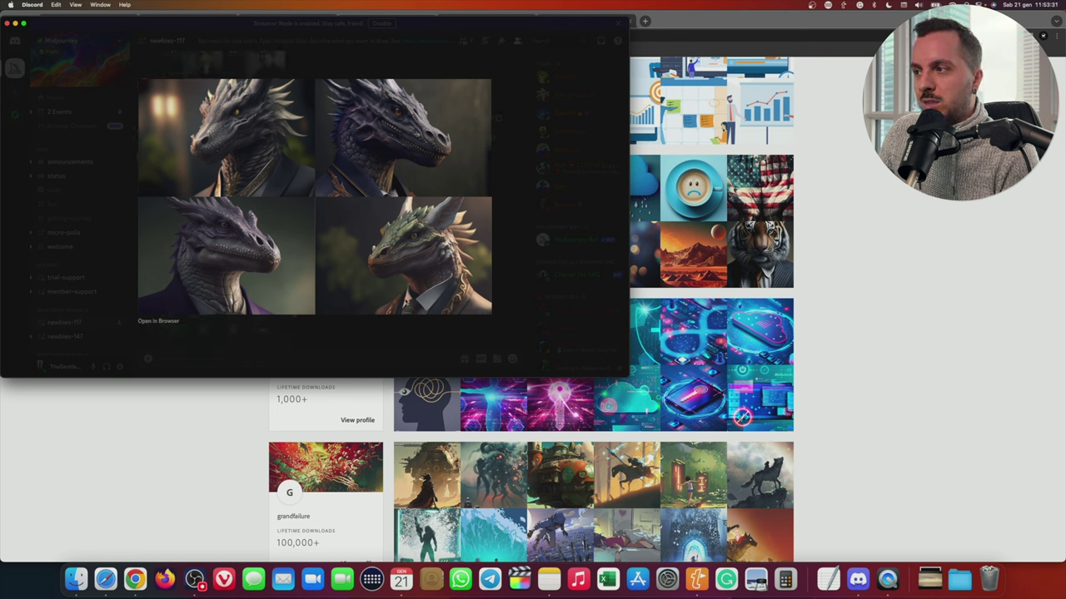
{"action": "left_click", "coordinate": [365, 344]}
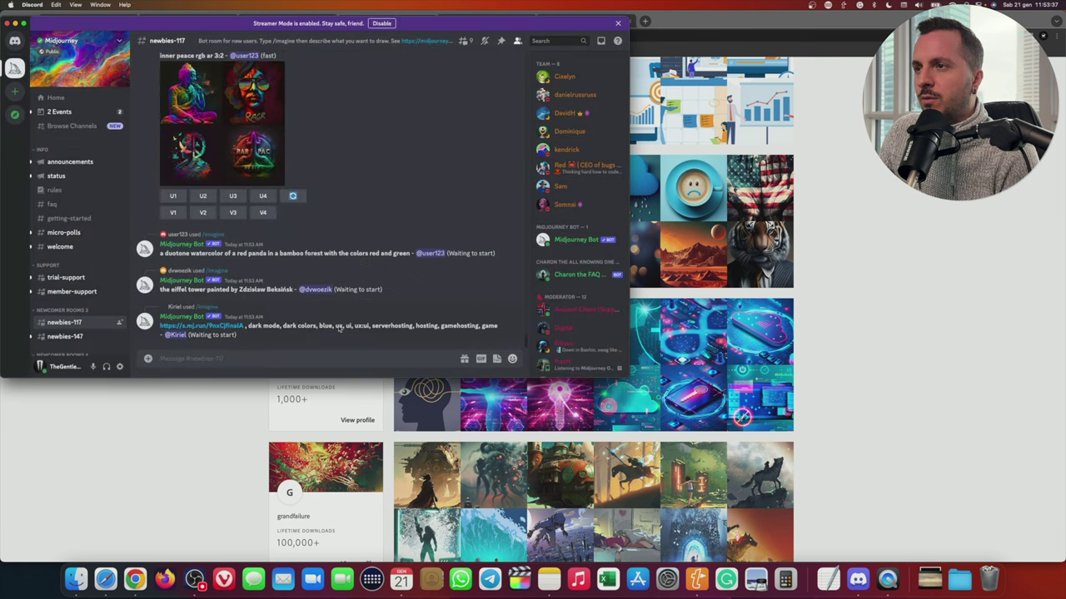
{"action": "scroll", "coordinate": [338, 329], "scroll_direction": "up", "scroll_amount": 3}
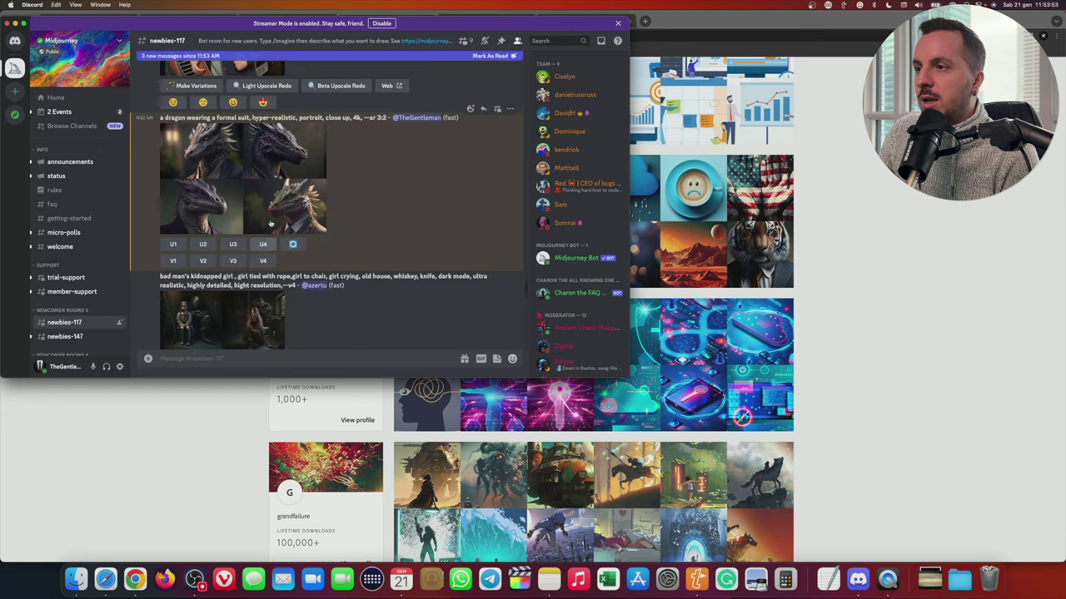
{"action": "left_click", "coordinate": [262, 260]}
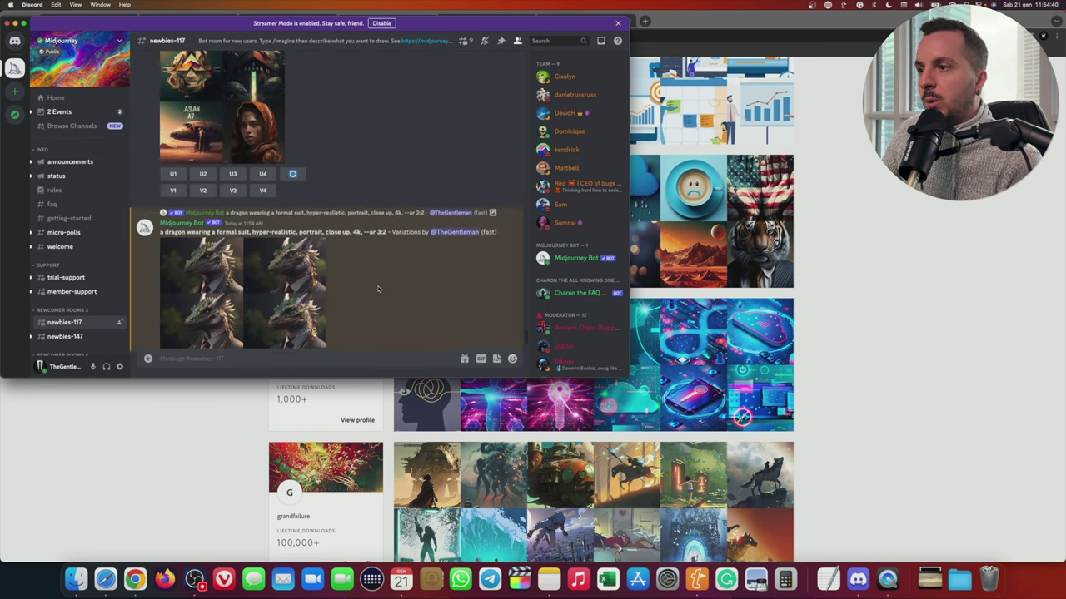
Examine the enlarged grid of dragon variations and return to the channel messages.
{"action": "left_click", "coordinate": [236, 257]}
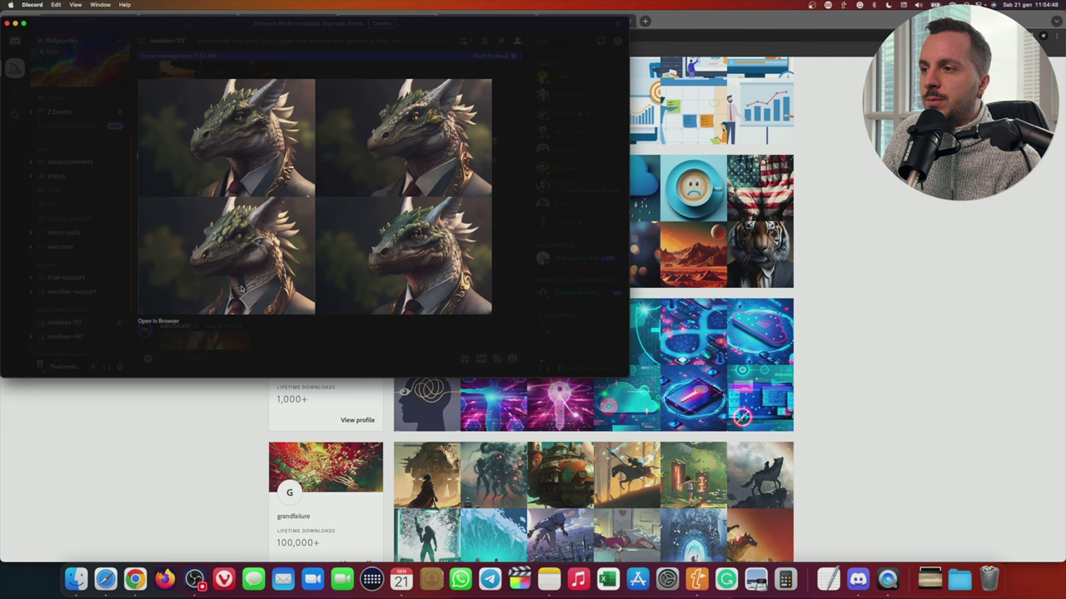
{"action": "left_click", "coordinate": [333, 336]}
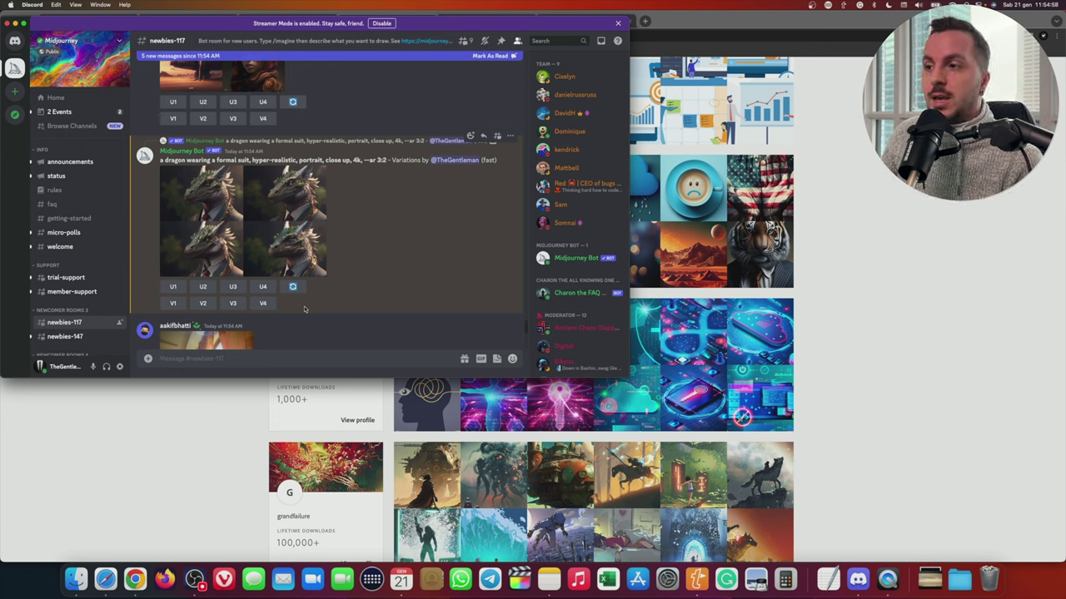
{"action": "scroll", "coordinate": [375, 316], "scroll_direction": "down", "scroll_amount": 5}
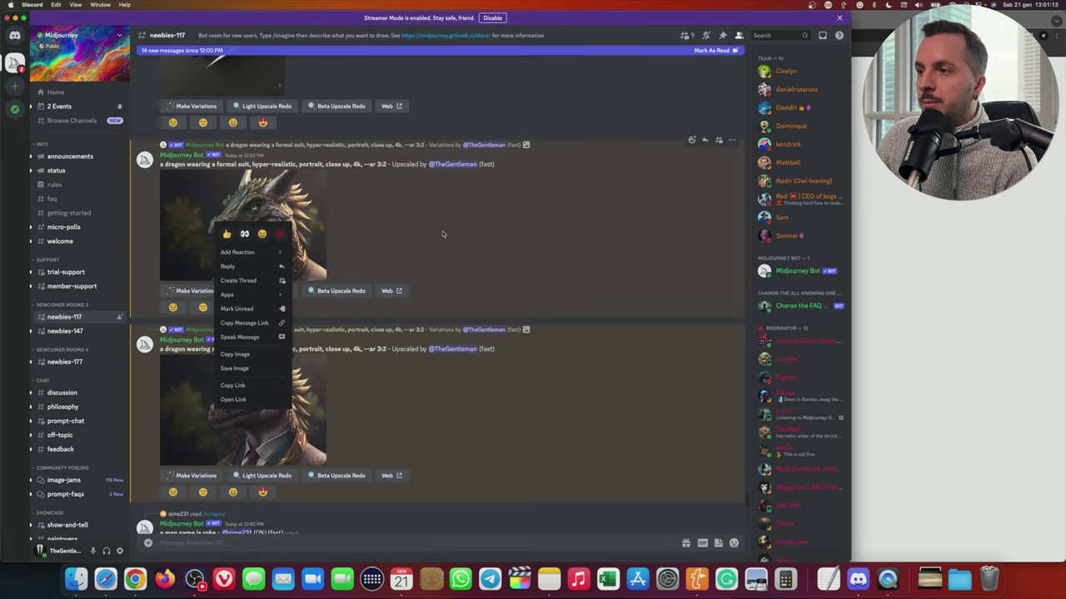
Save the first of the two upscaled dragon images to Downloads, naming it "Dragon wearing a suit".
{"action": "left_click", "coordinate": [442, 231]}
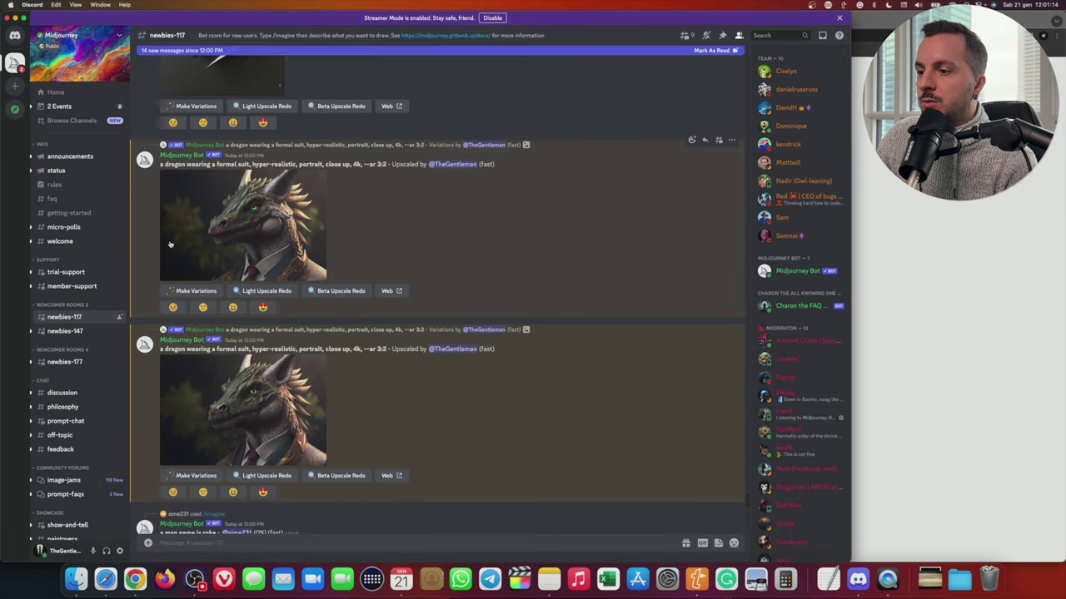
{"action": "right_click", "coordinate": [222, 250]}
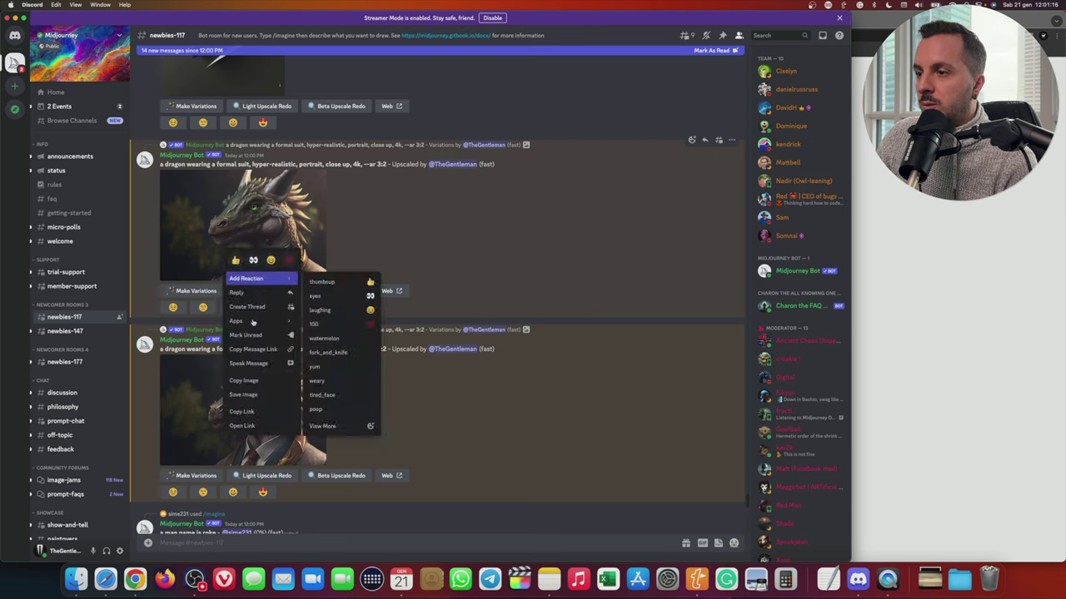
{"action": "left_click", "coordinate": [243, 395]}
{"action": "type", "text": "Dragon wearing a su"}
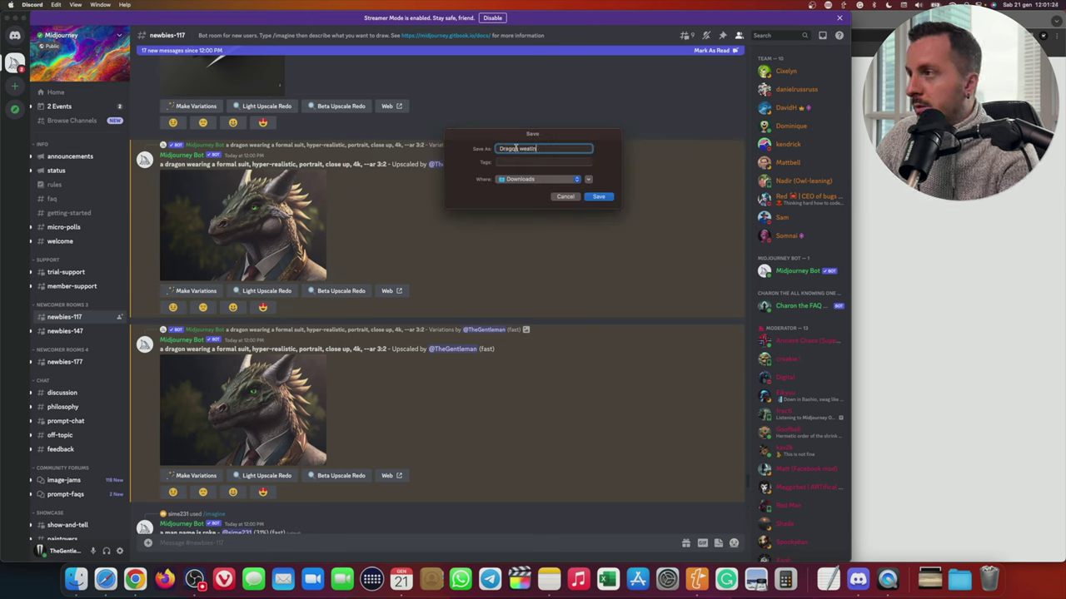
{"action": "type", "text": "it"}
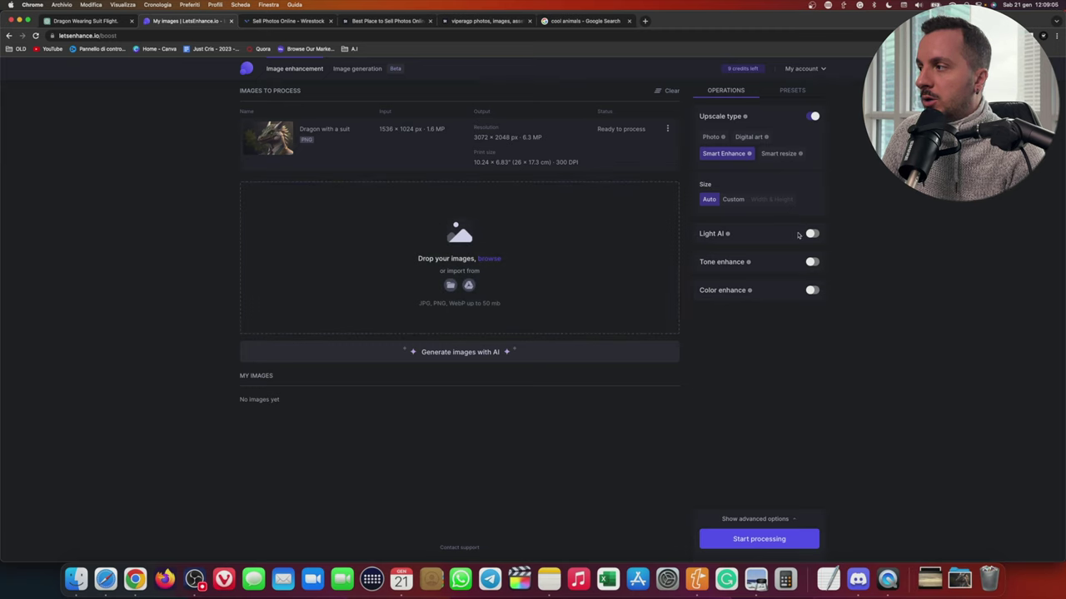
In Let's Enhance, review the enhancement descriptions, process the dragon image with Smart Enhance at Auto size and open the result's options.
{"action": "mouse_move", "coordinate": [729, 234]}
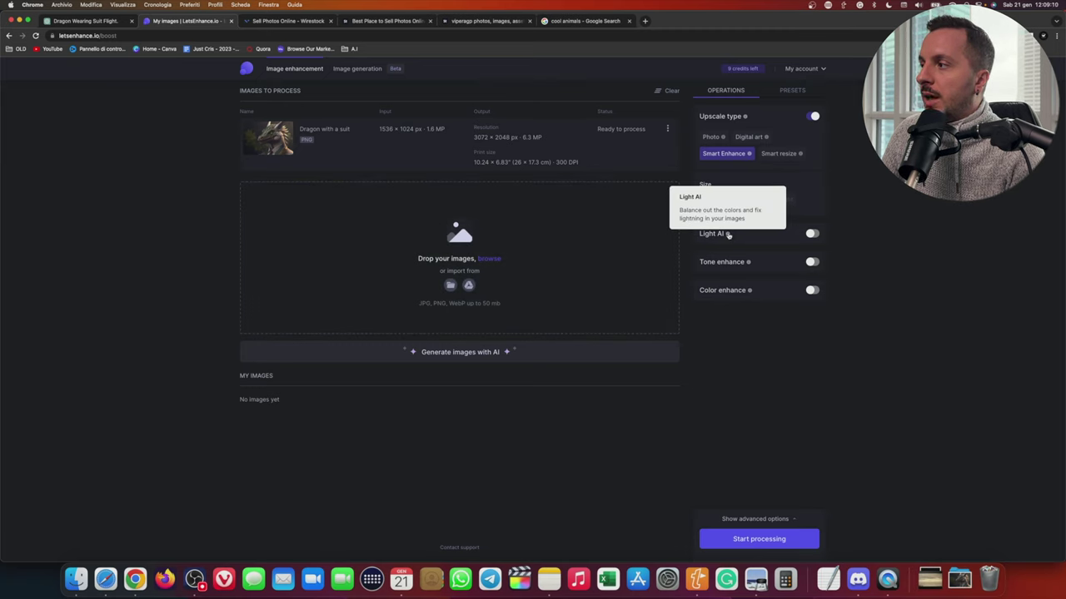
{"action": "mouse_move", "coordinate": [748, 263]}
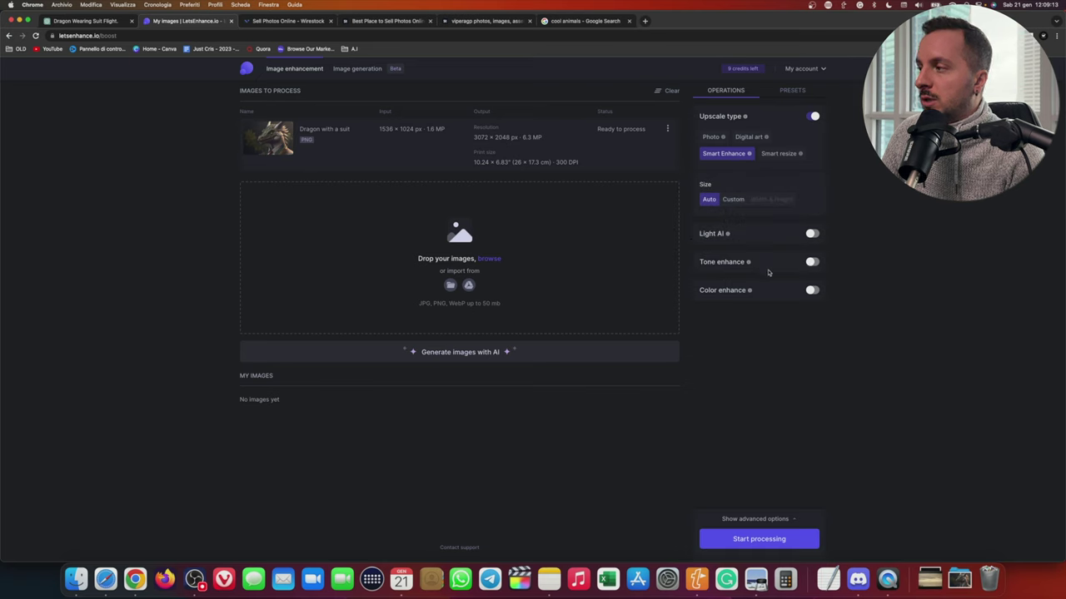
{"action": "mouse_move", "coordinate": [748, 293]}
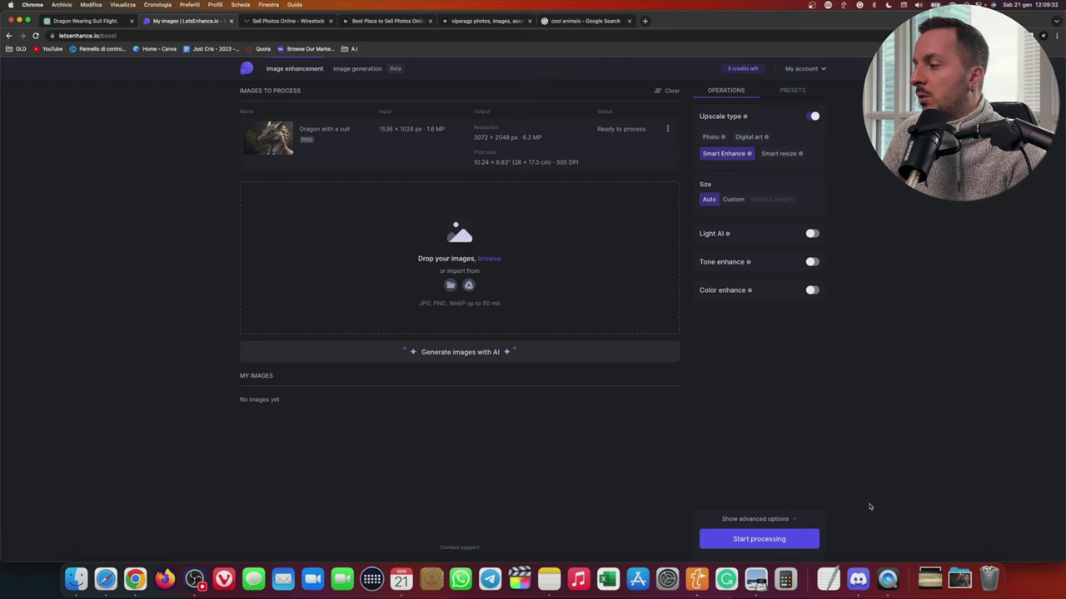
{"action": "left_click", "coordinate": [738, 539]}
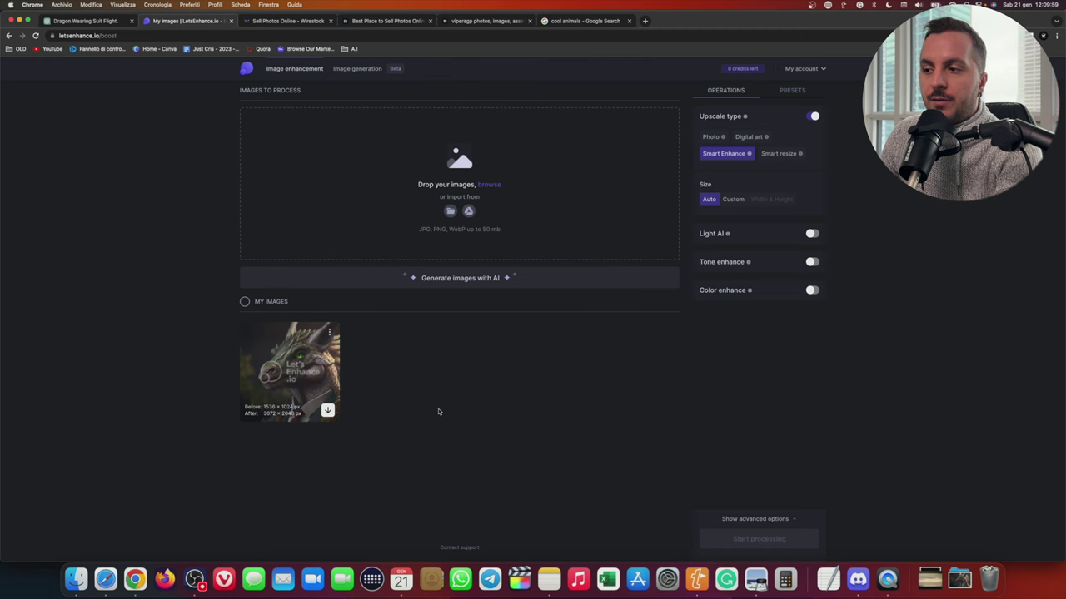
{"action": "left_click", "coordinate": [328, 332]}
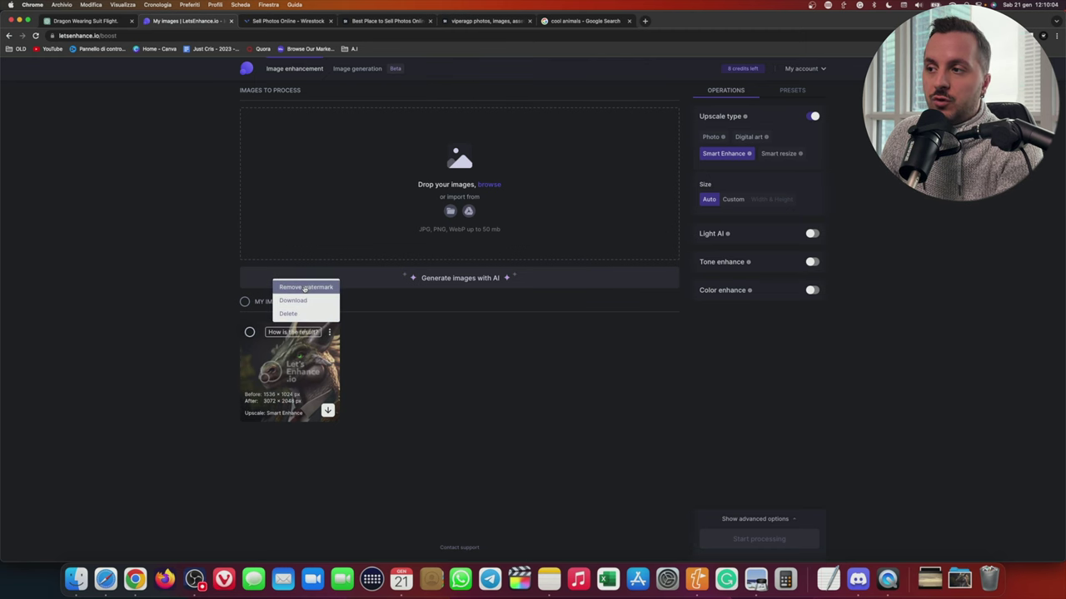